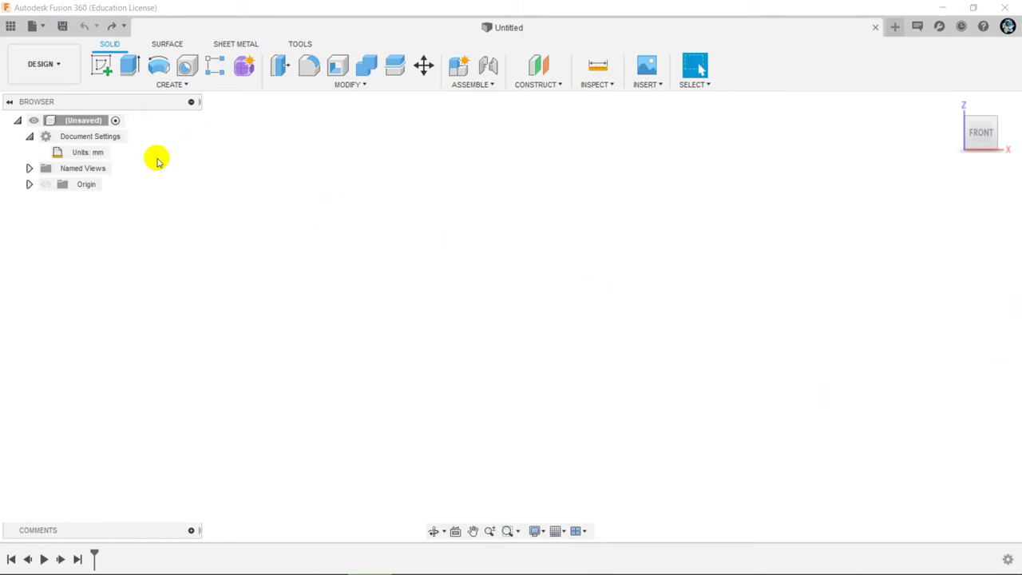
# - Set the design's unit type to Centimeter in Document Settings
pyautogui.click(118, 152)
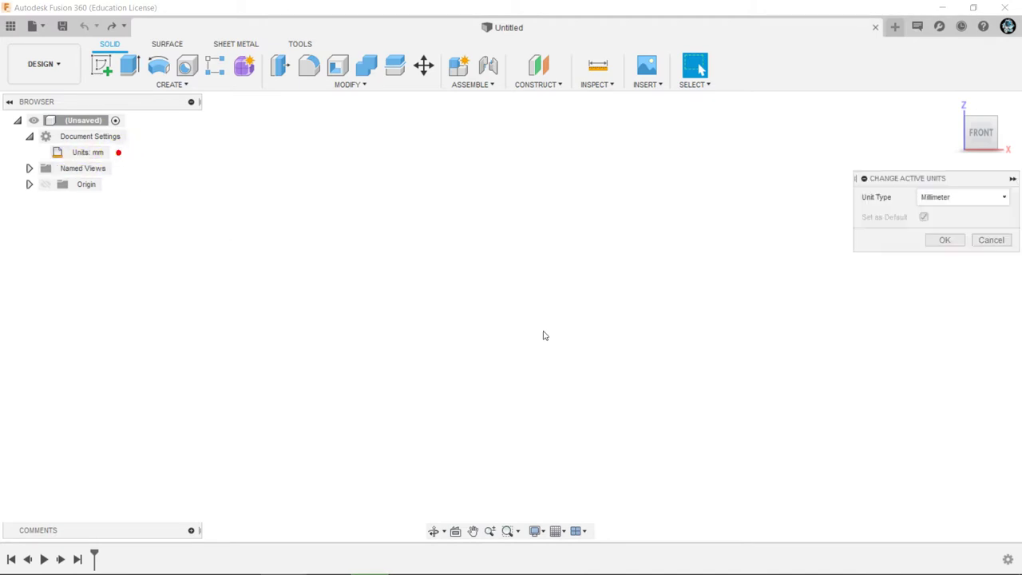
pyautogui.click(989, 200)
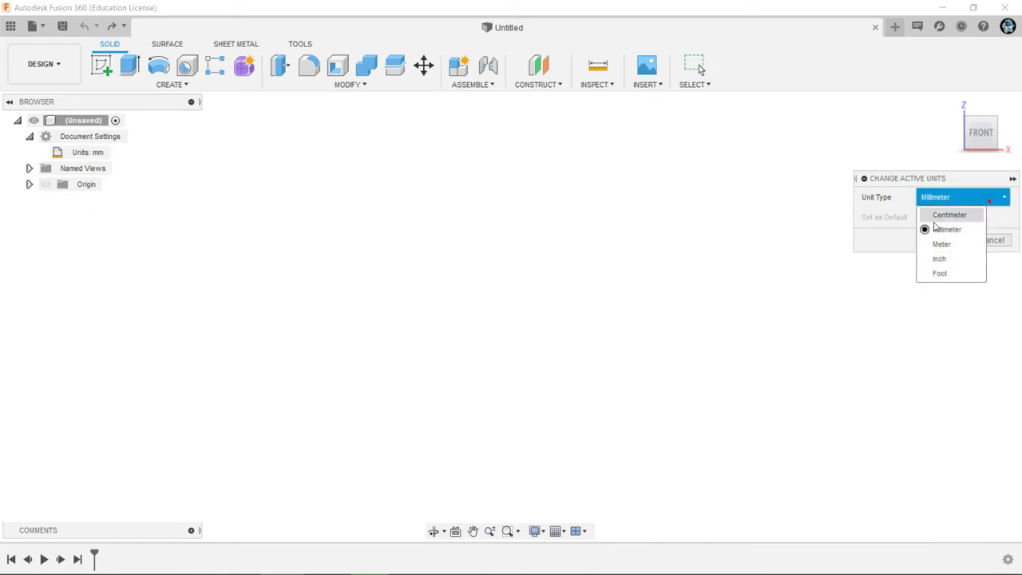
pyautogui.click(942, 216)
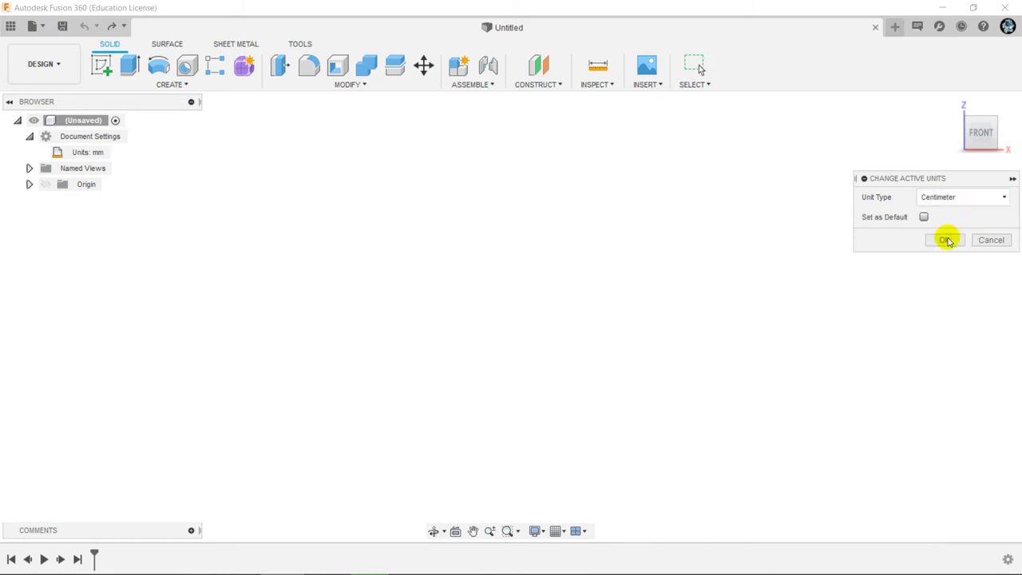
pyautogui.click(947, 242)
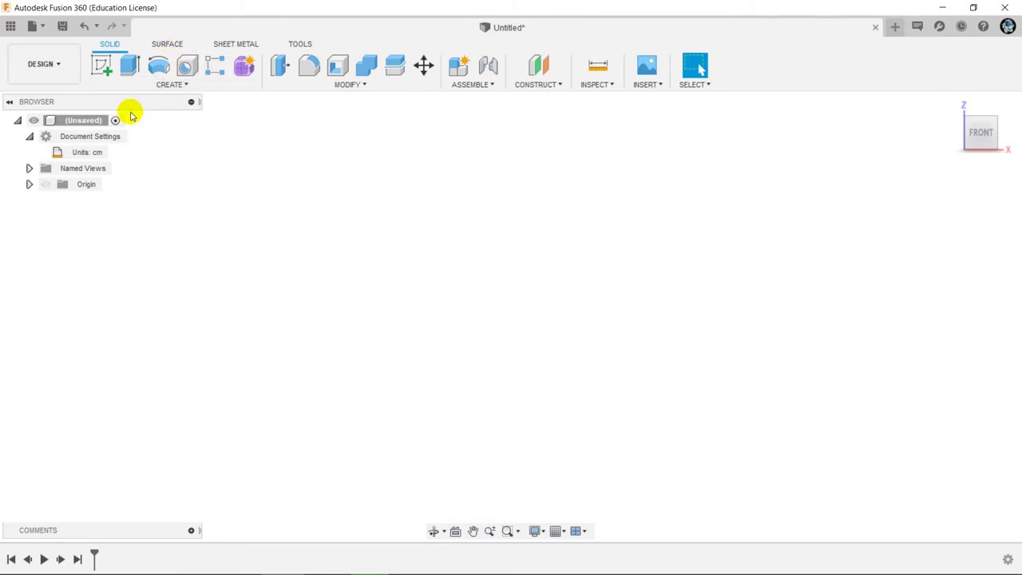
# - Start a sketch on the front plane and draw a 2-point rectangle
pyautogui.click(102, 69)
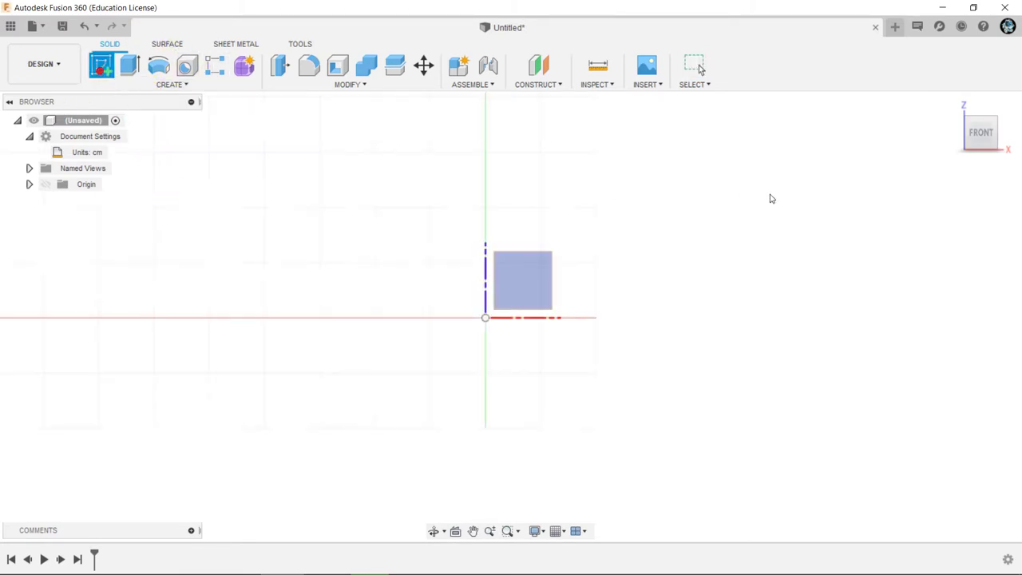
pyautogui.click(509, 285)
pyautogui.press('r')
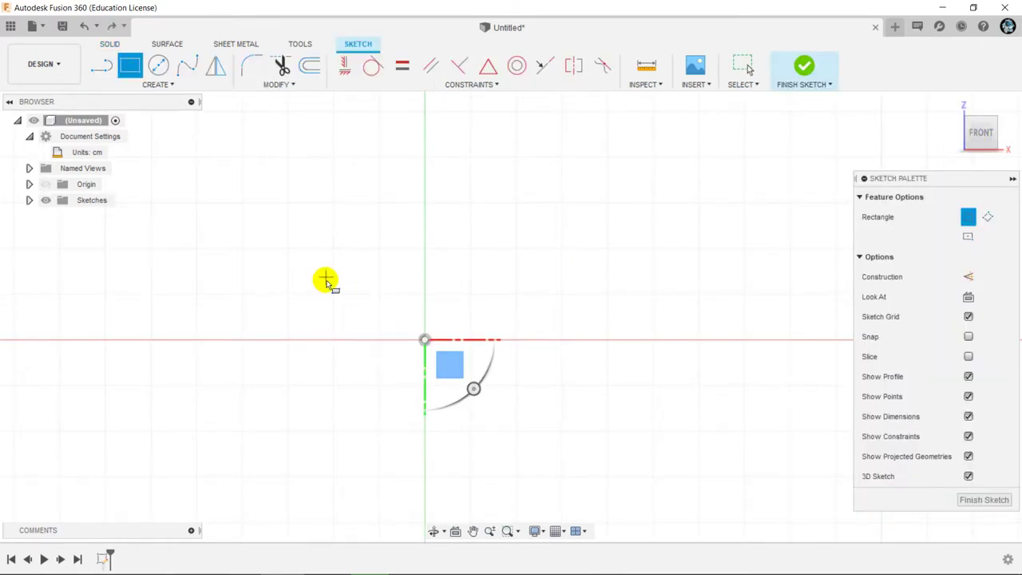
pyautogui.click(318, 298)
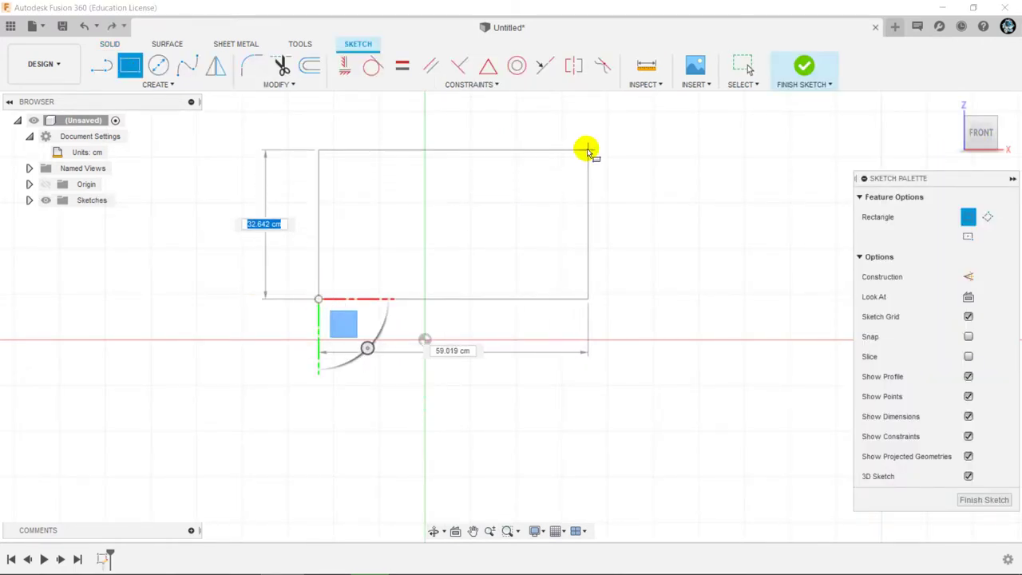
pyautogui.click(560, 127)
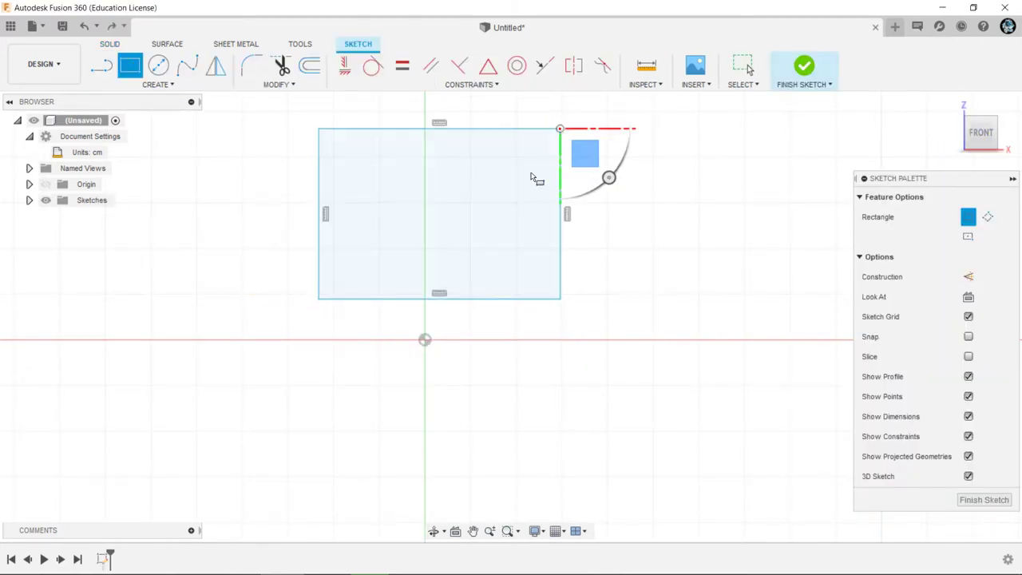
pyautogui.rightClick(716, 255)
pyautogui.click(767, 258)
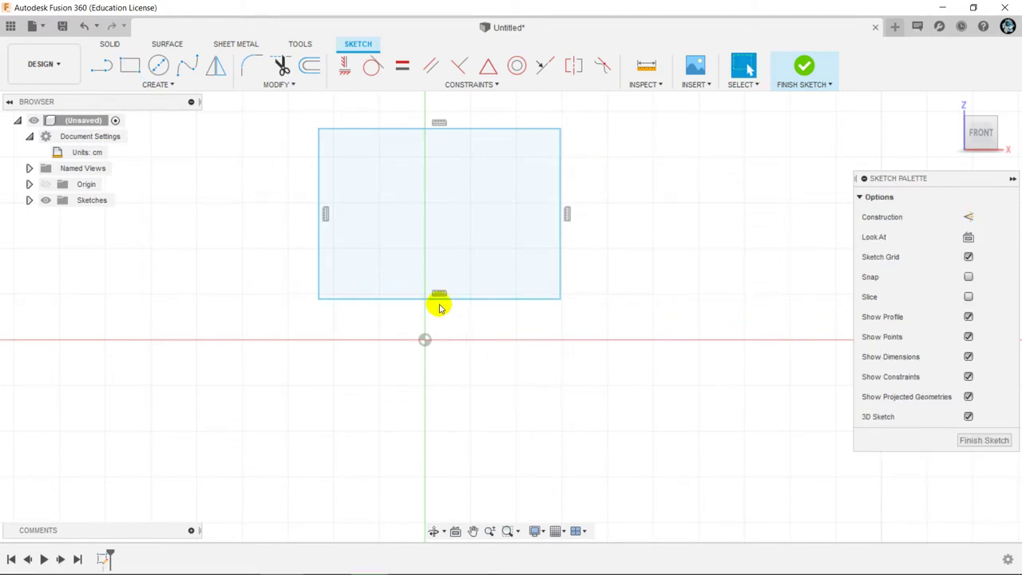
# - Add a point at the bottom edge midpoint, make it coincident with the origin, and widen the rectangle
pyautogui.click(155, 85)
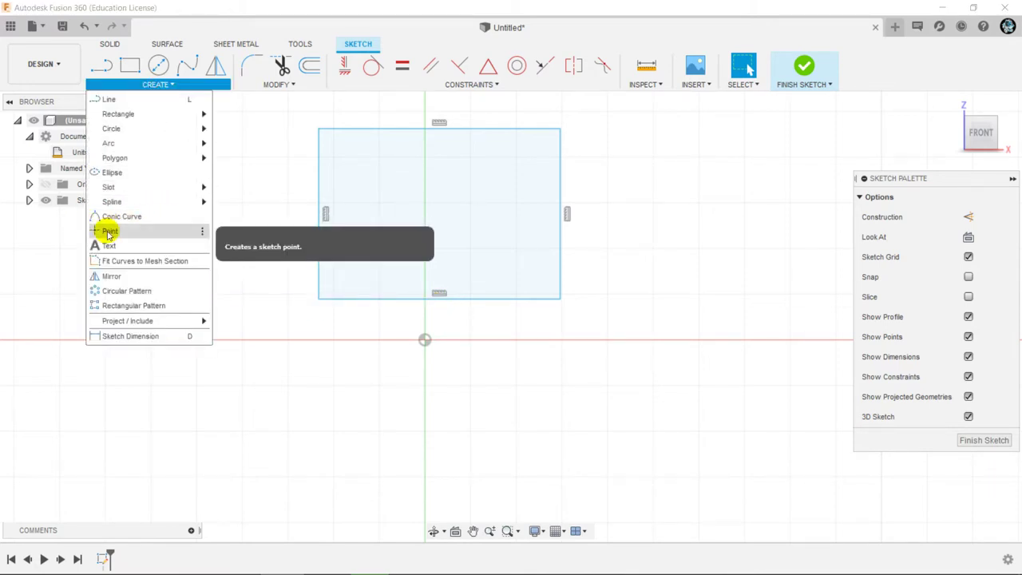
pyautogui.click(109, 231)
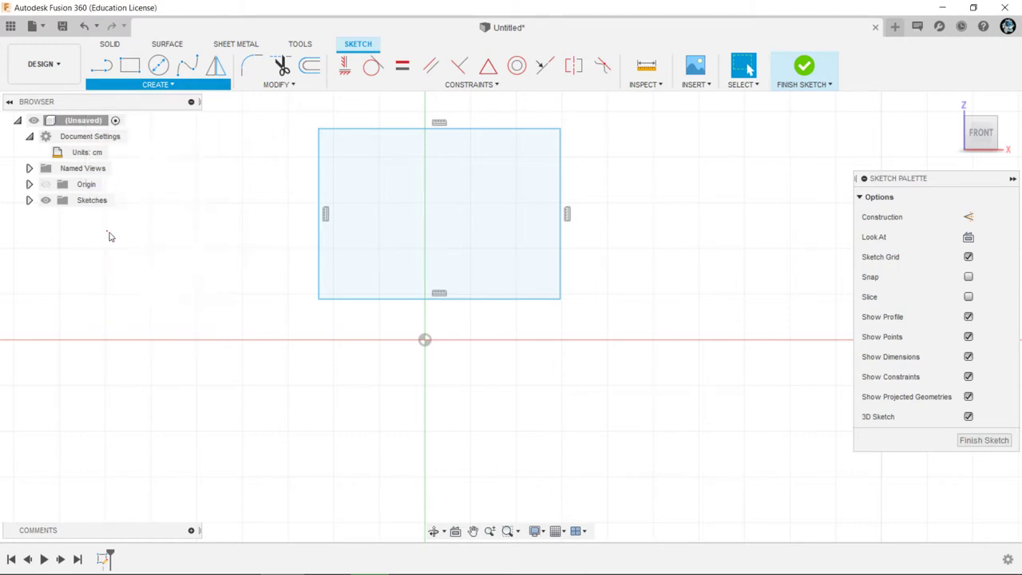
pyautogui.click(439, 298)
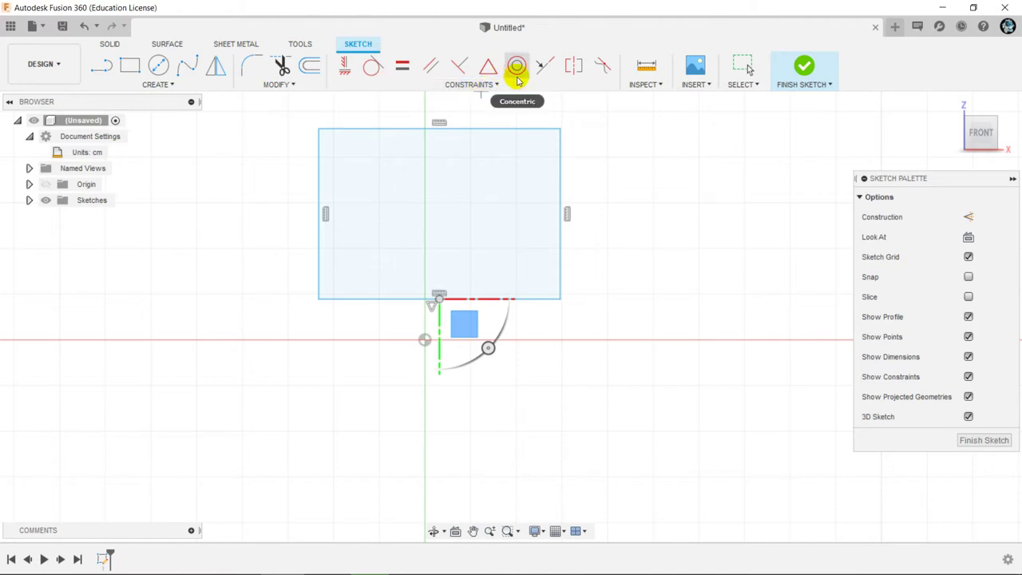
pyautogui.click(479, 85)
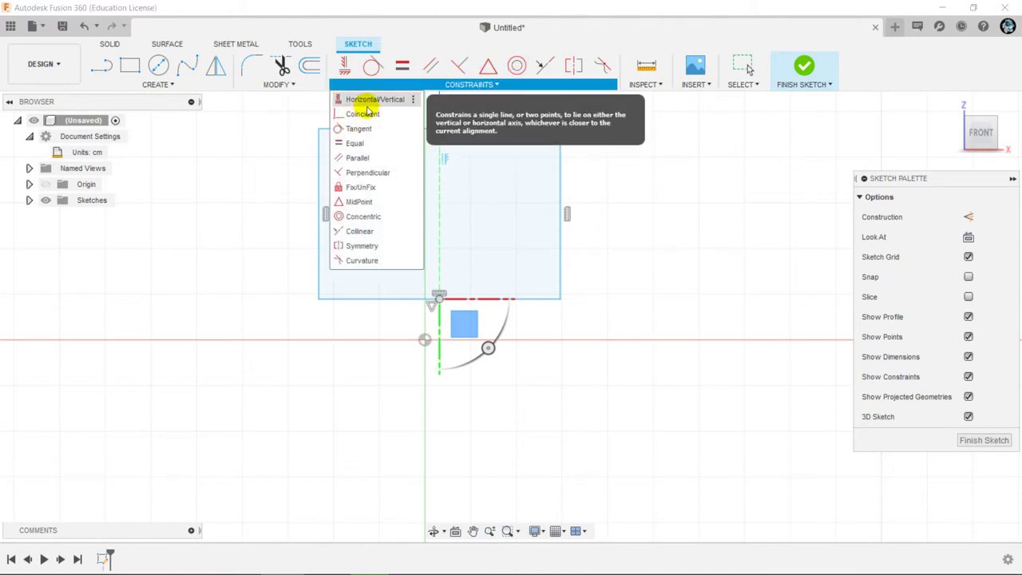
pyautogui.click(362, 114)
pyautogui.click(439, 301)
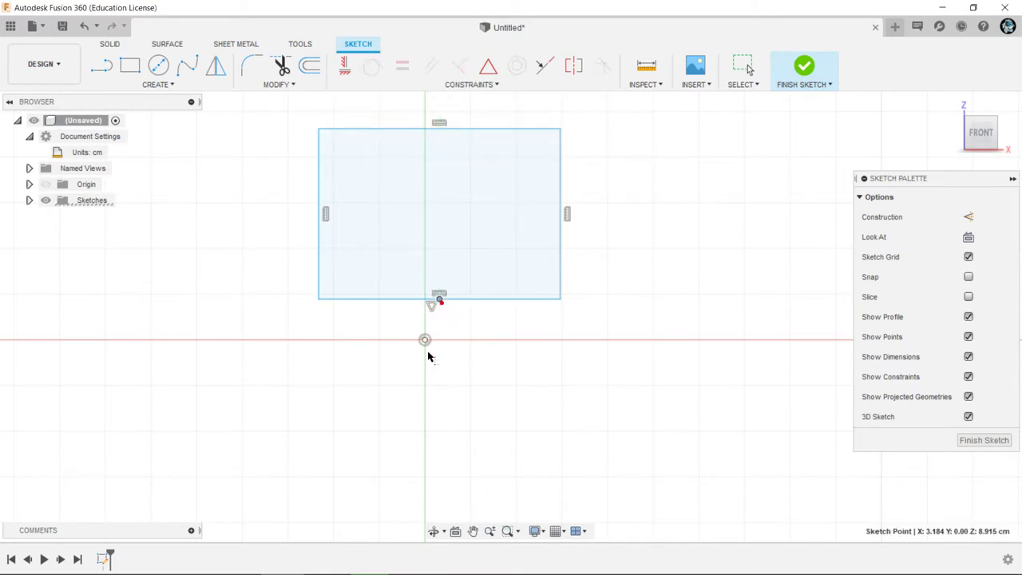
pyautogui.click(425, 340)
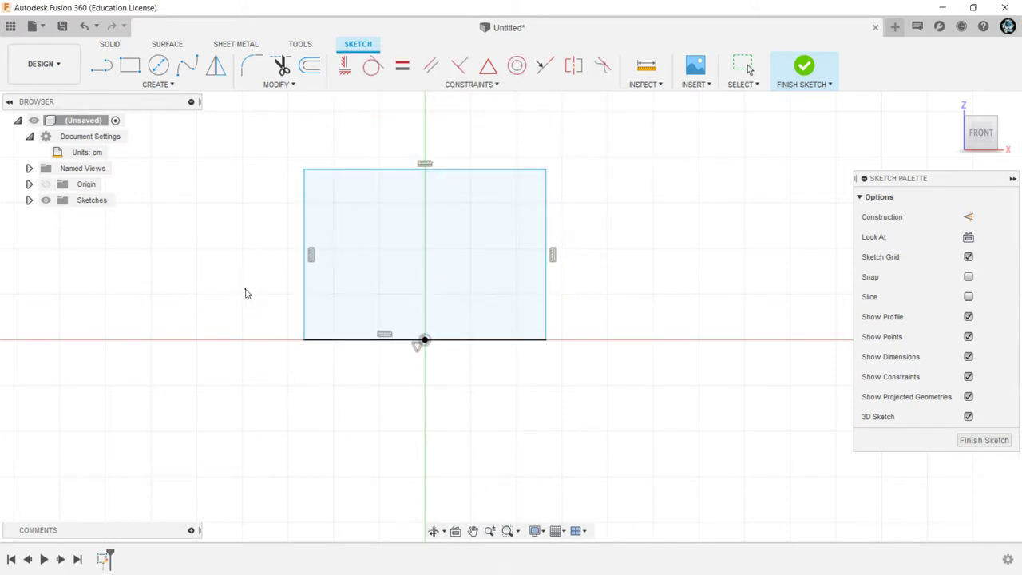
pyautogui.rightClick(292, 288)
pyautogui.click(285, 287)
pyautogui.click(546, 169)
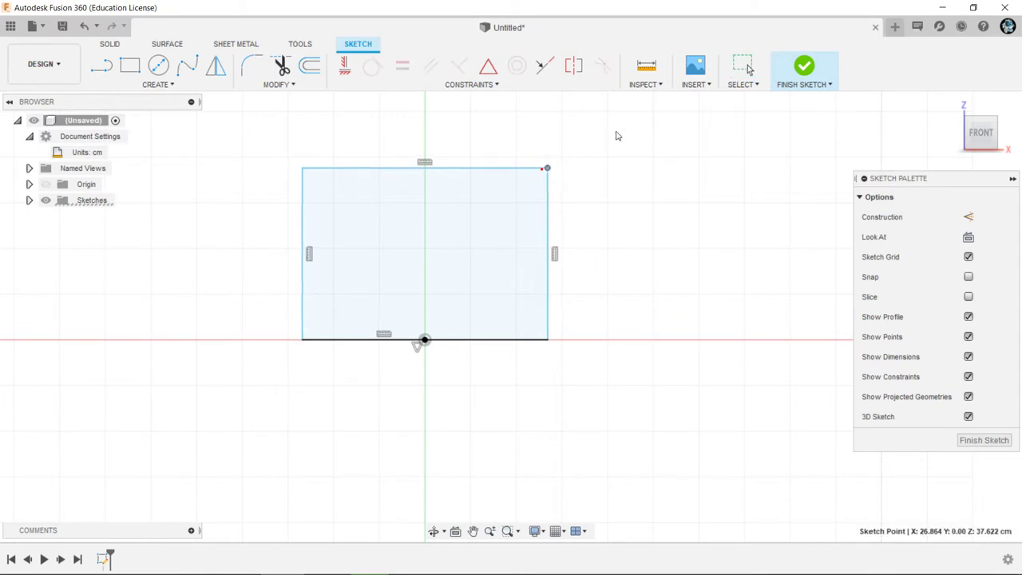
pyautogui.moveTo(546, 168)
pyautogui.mouseDown()
pyautogui.moveTo(592, 189)
pyautogui.moveTo(591, 146)
pyautogui.moveTo(581, 156)
pyautogui.mouseUp()
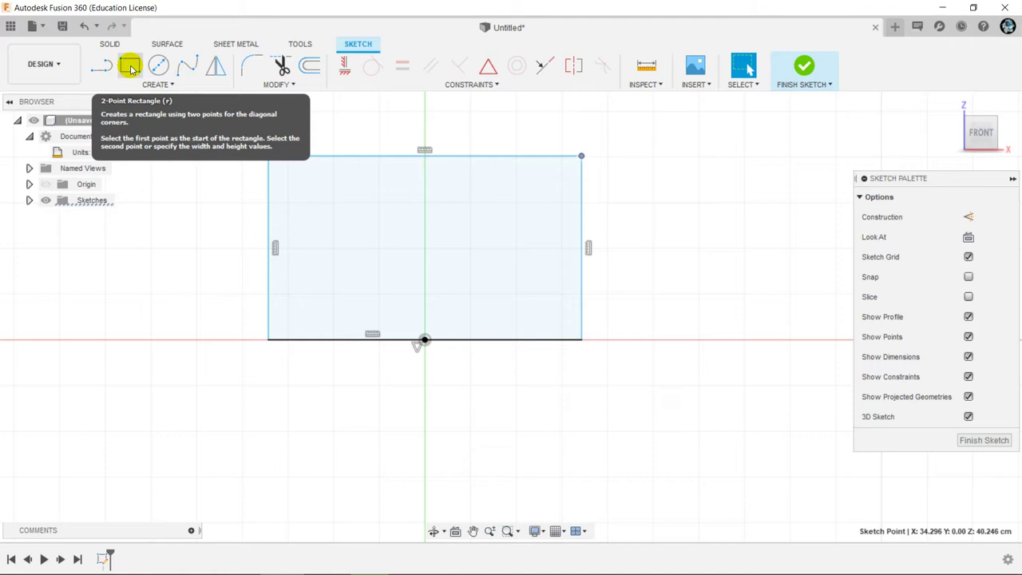
# - Draw a second rectangle right of the first, entering sizes 16 and 9
pyautogui.click(132, 69)
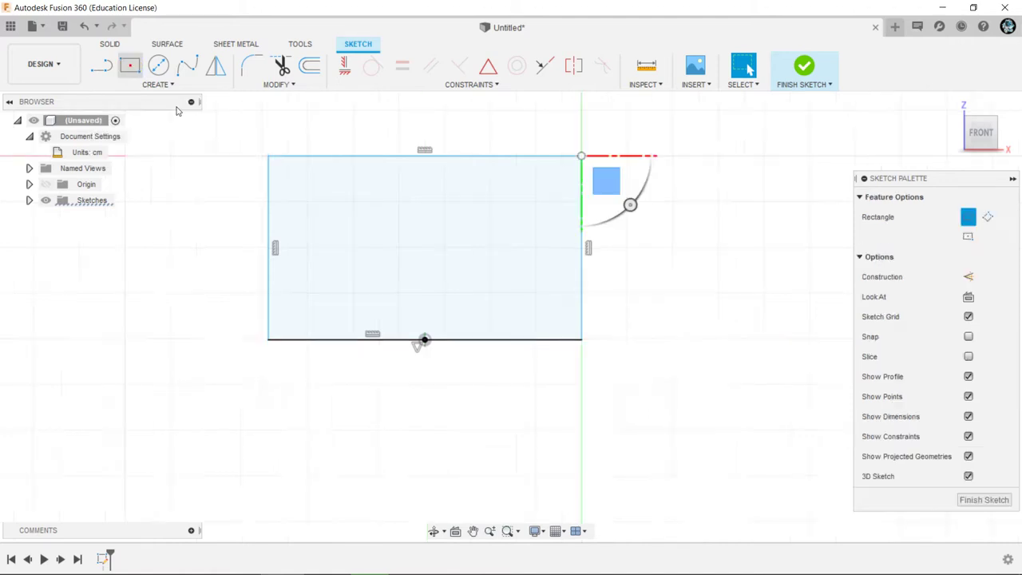
pyautogui.click(675, 325)
pyautogui.click(754, 275)
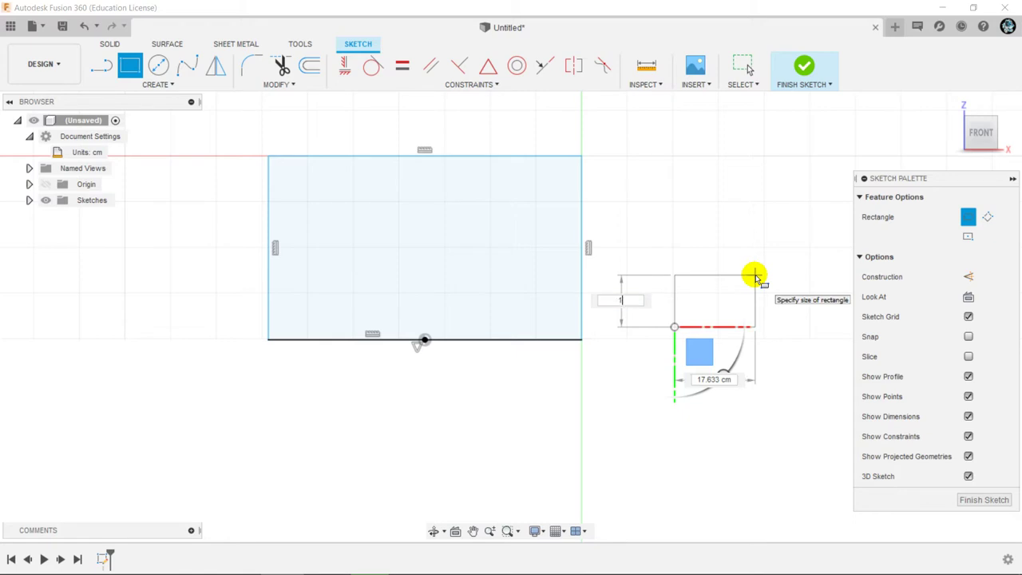
pyautogui.write('16')
pyautogui.press('Tab')
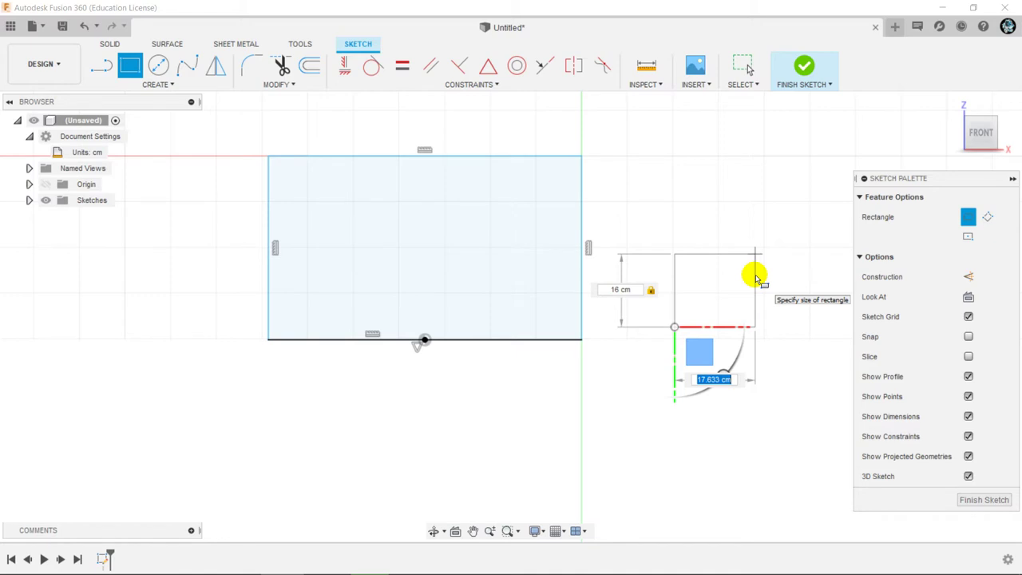
pyautogui.write('9')
pyautogui.press('Return')
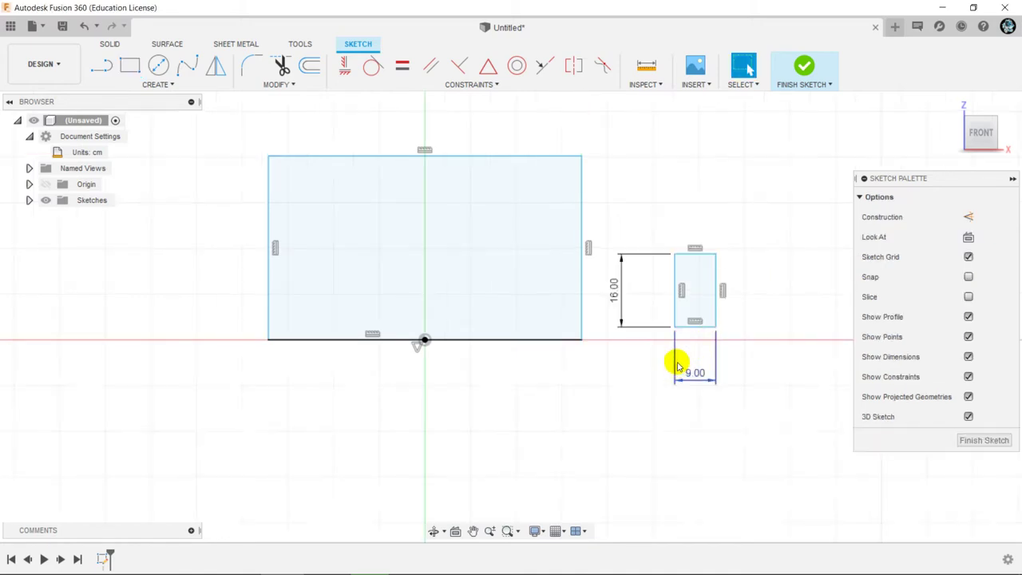
# - Correct its dimensions to 16 wide and 9 tall
pyautogui.doubleClick(692, 377)
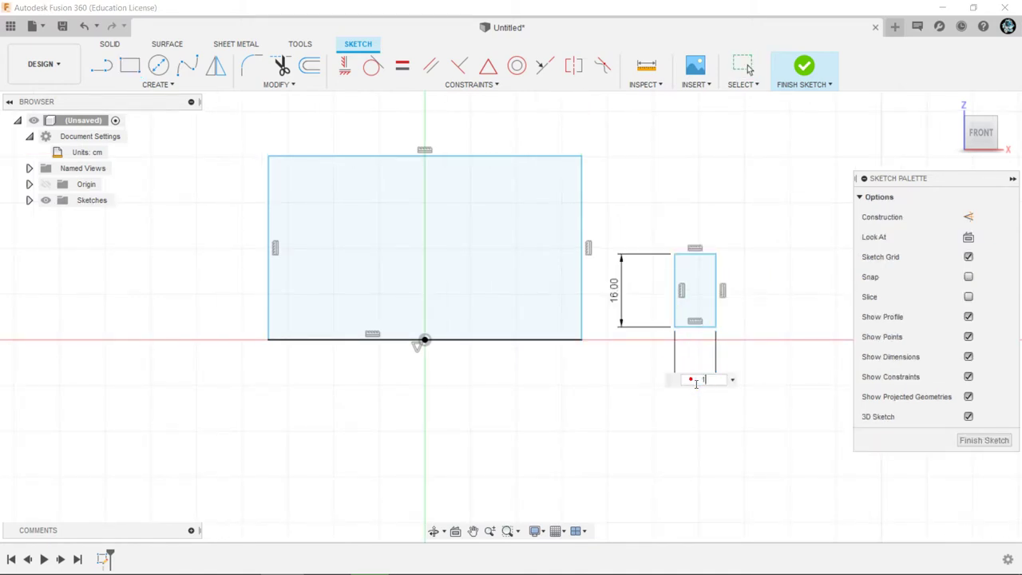
pyautogui.write('16')
pyautogui.press('Return')
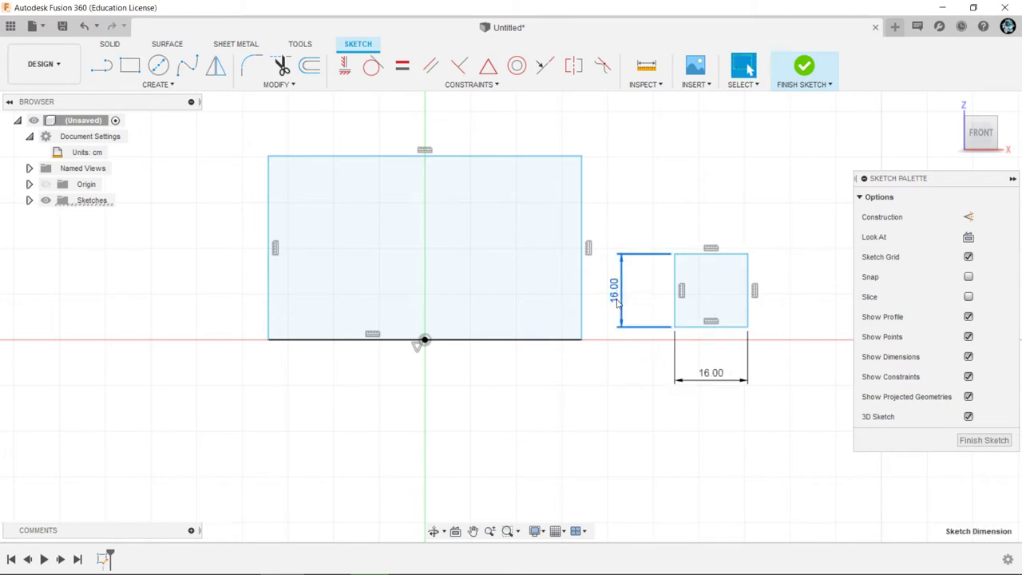
pyautogui.doubleClick(617, 300)
pyautogui.write('9')
pyautogui.press('Return')
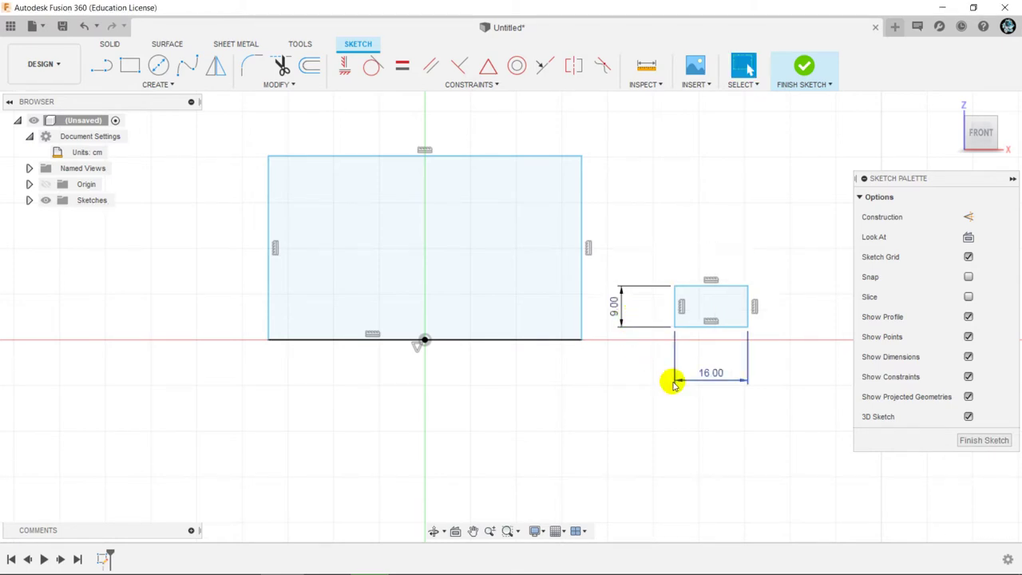
# - Draw corner-to-corner diagonals in both the small and the large rectangle
pyautogui.click(101, 65)
pyautogui.click(424, 339)
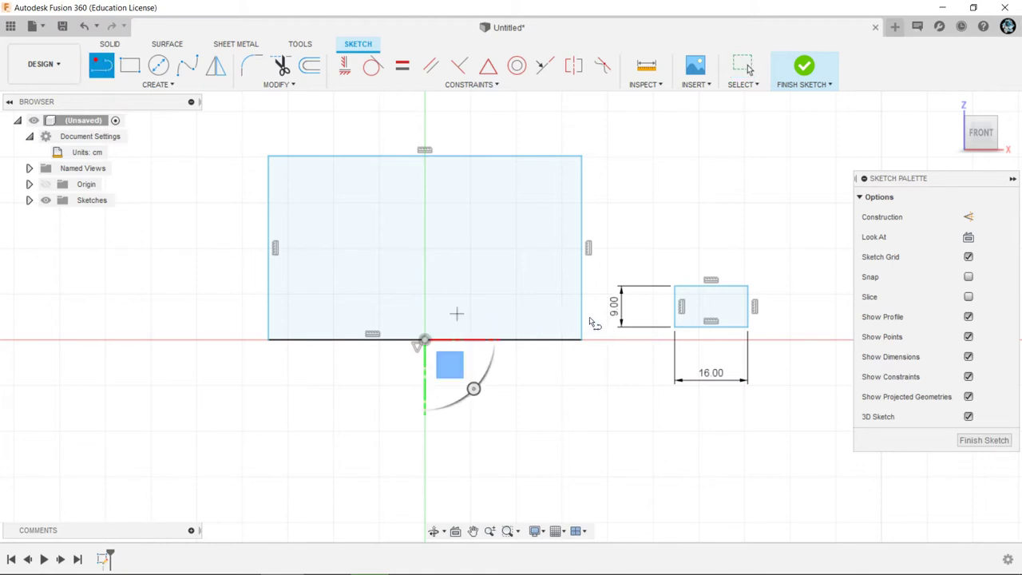
pyautogui.click(674, 327)
pyautogui.click(748, 287)
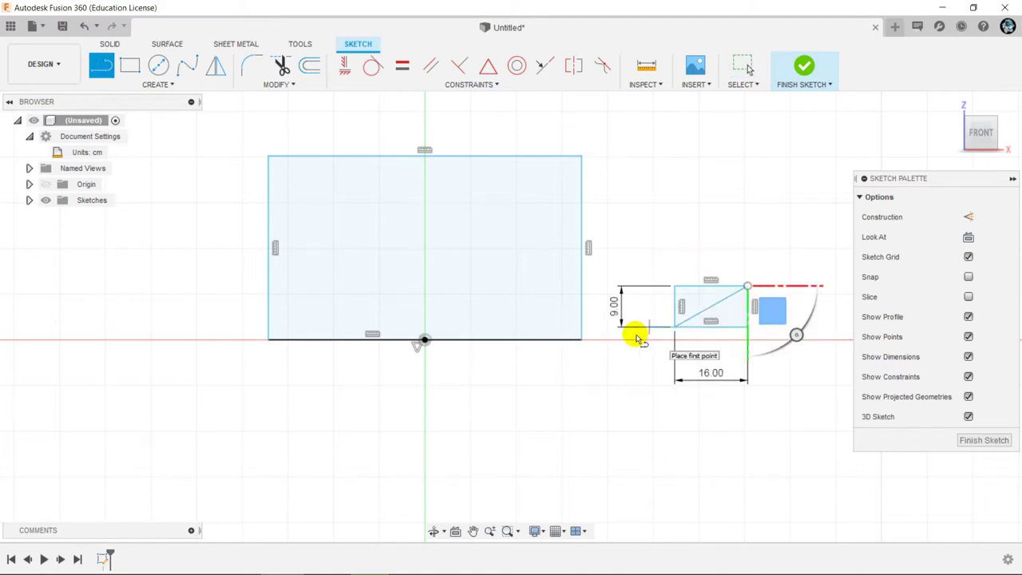
pyautogui.click(268, 339)
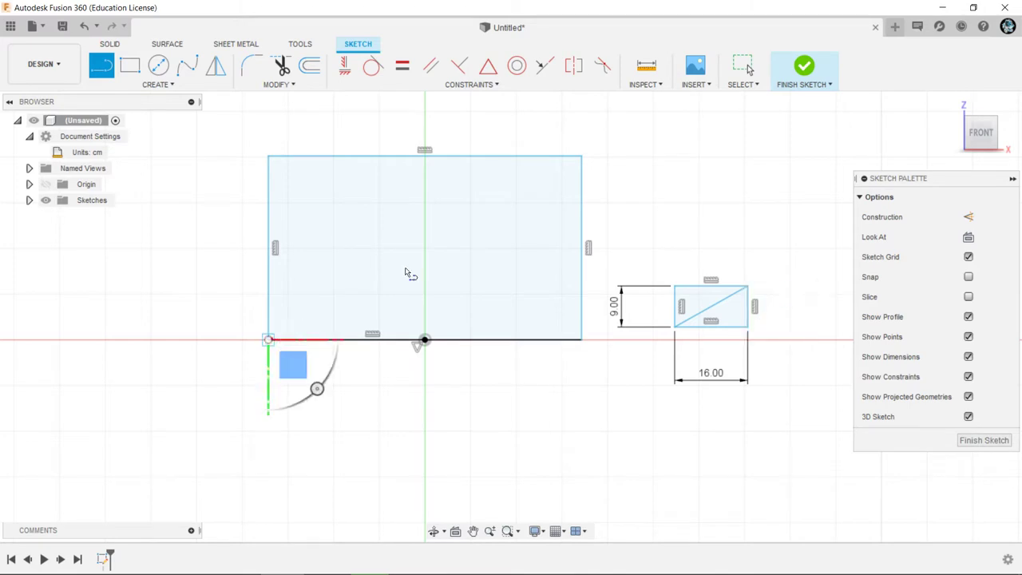
pyautogui.click(582, 156)
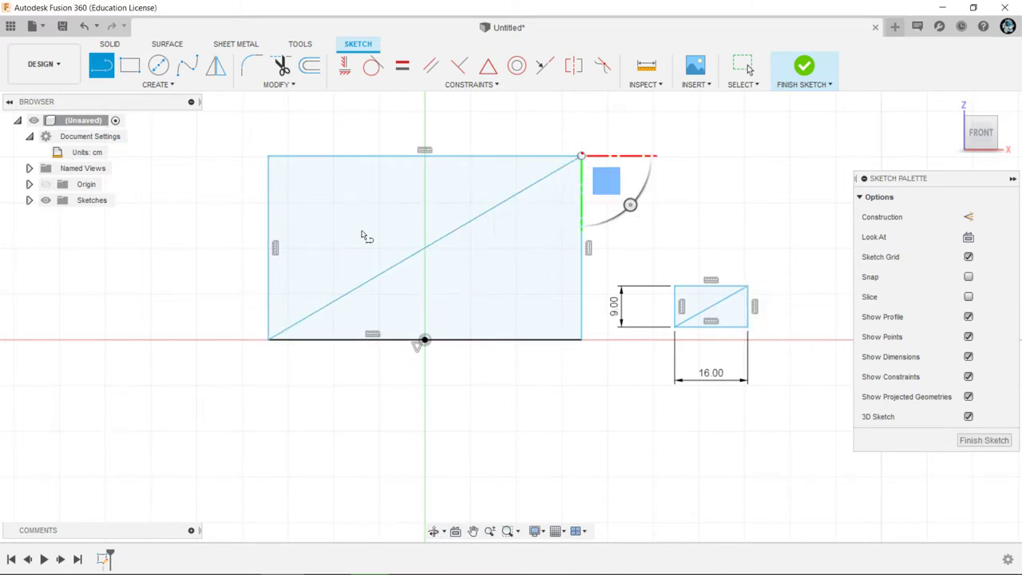
pyautogui.rightClick(205, 206)
pyautogui.click(257, 205)
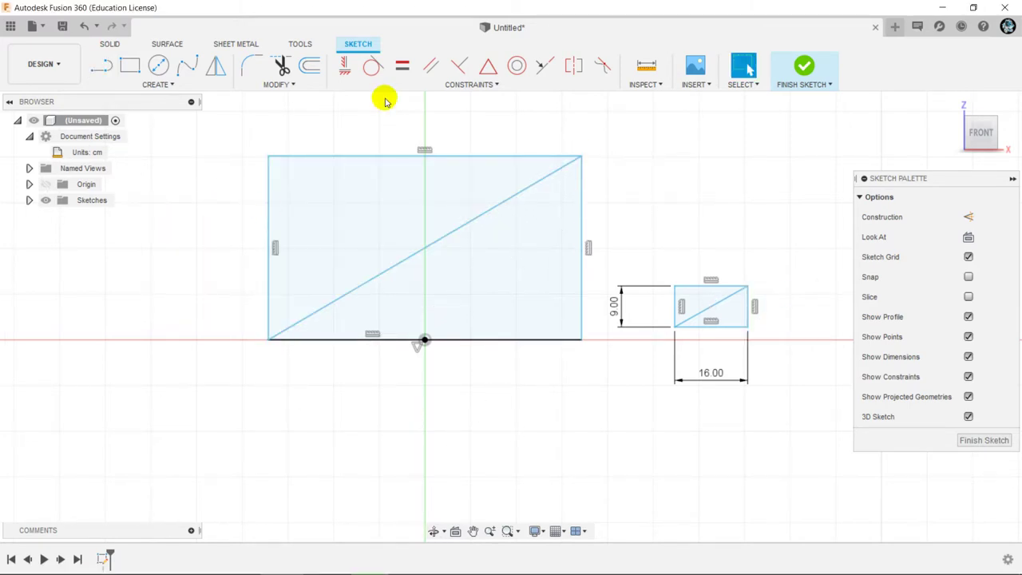
# - Constrain the large rectangle's diagonal parallel to the small rectangle's diagonal
pyautogui.click(498, 85)
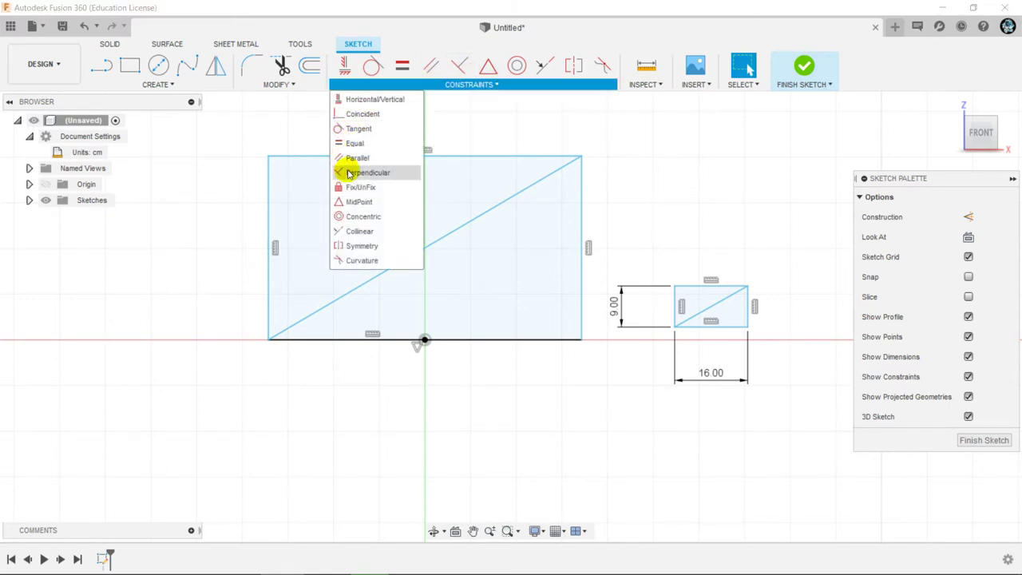
pyautogui.click(356, 158)
pyautogui.click(713, 307)
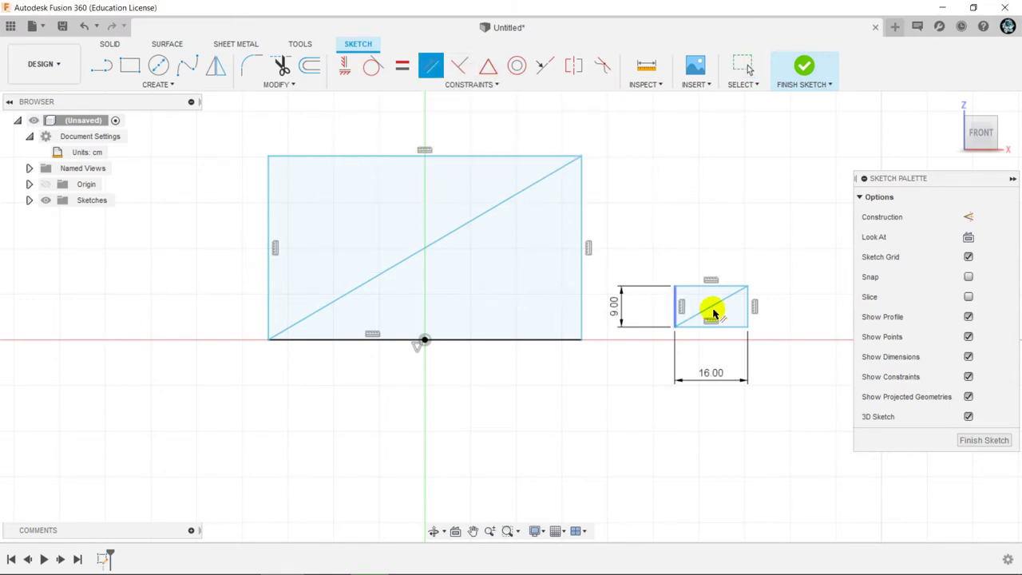
pyautogui.click(541, 225)
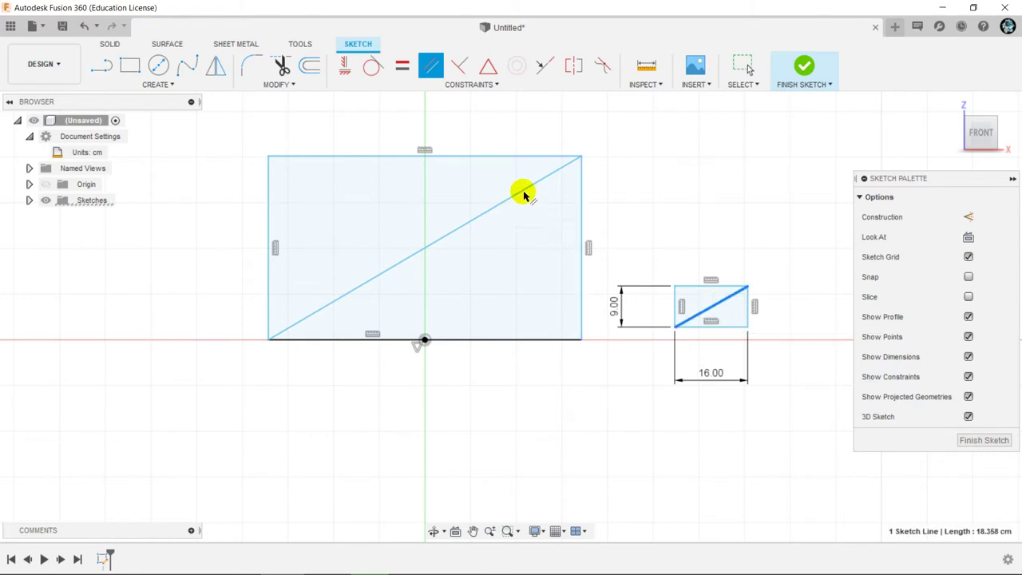
pyautogui.rightClick(214, 370)
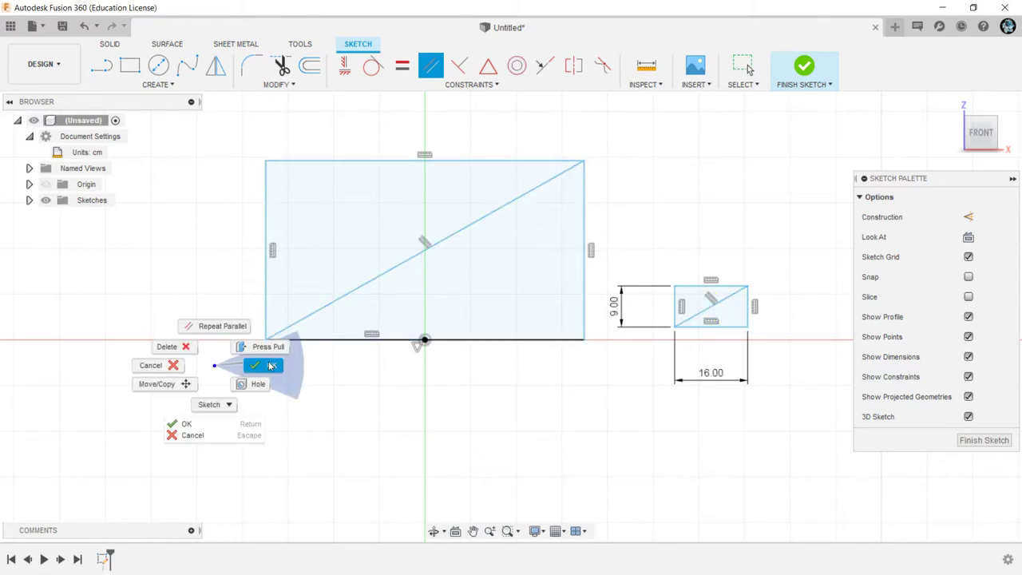
pyautogui.press('Escape')
# - Resize the large rectangle from its corner and make its diagonal a construction line
pyautogui.moveTo(585, 162)
pyautogui.mouseDown()
pyautogui.moveTo(680, 119)
pyautogui.moveTo(517, 214)
pyautogui.mouseUp()
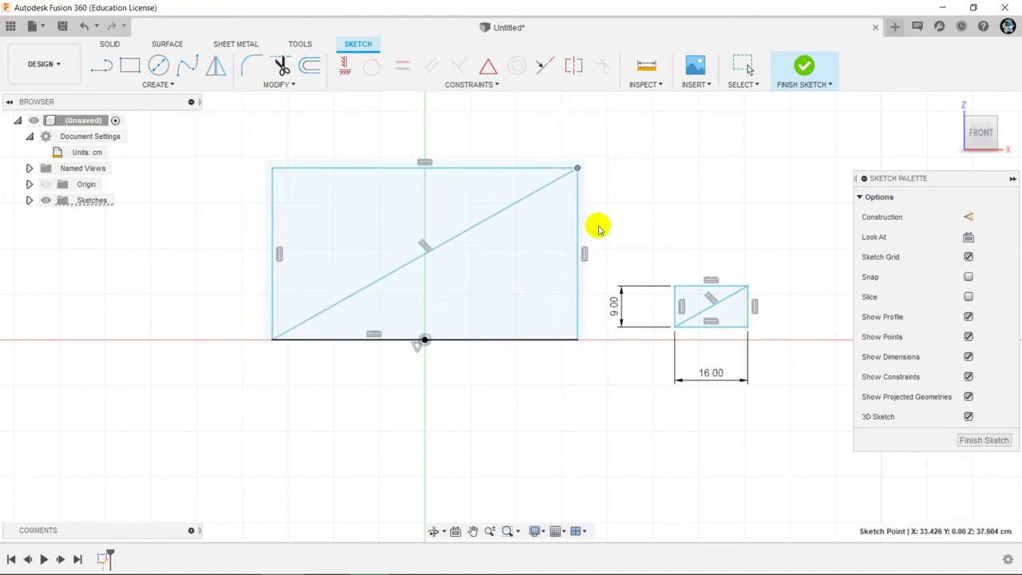
pyautogui.moveTo(518, 214); pyautogui.dragTo(587, 226)
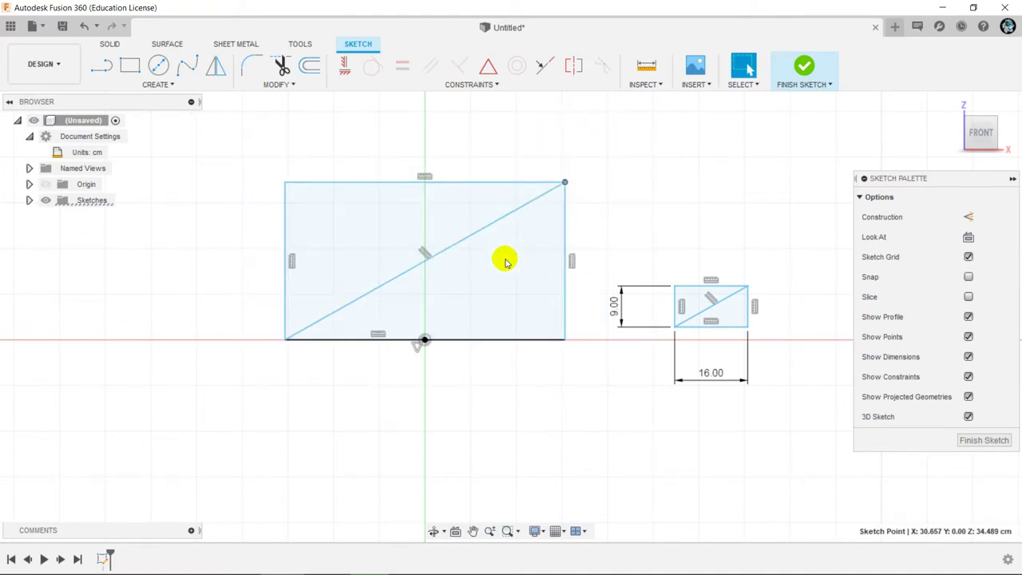
pyautogui.click(484, 228)
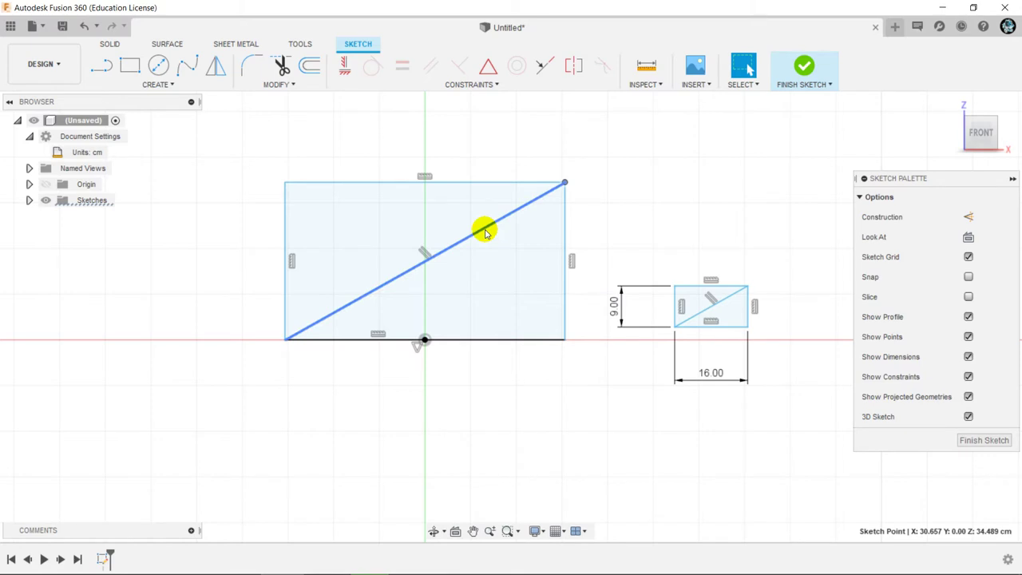
pyautogui.click(968, 217)
# - Convert the small 16 × 9 rectangle to construction, then delete it with its dimensions
pyautogui.moveTo(809, 250); pyautogui.dragTo(611, 367)
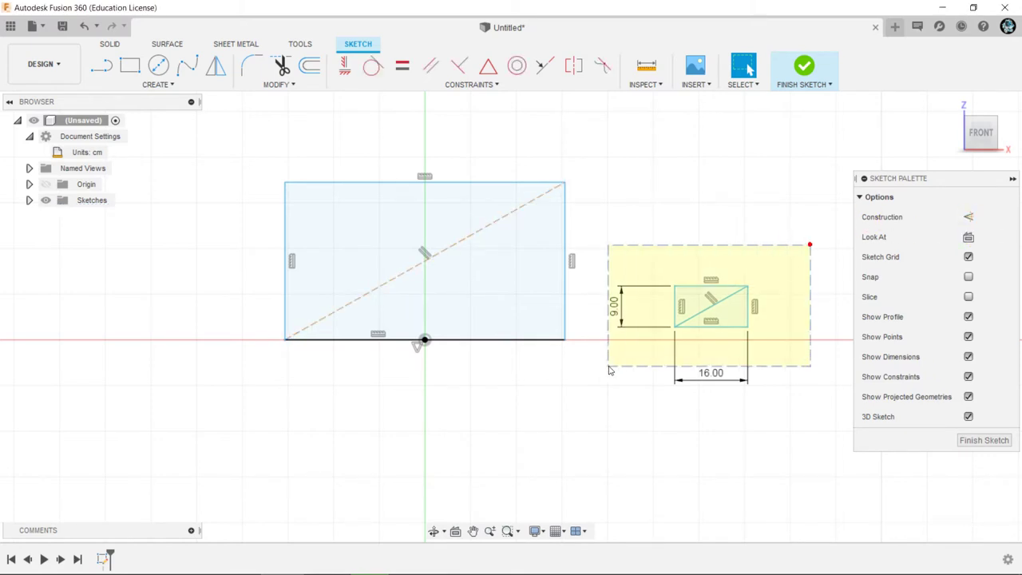
pyautogui.click(968, 219)
pyautogui.click(678, 198)
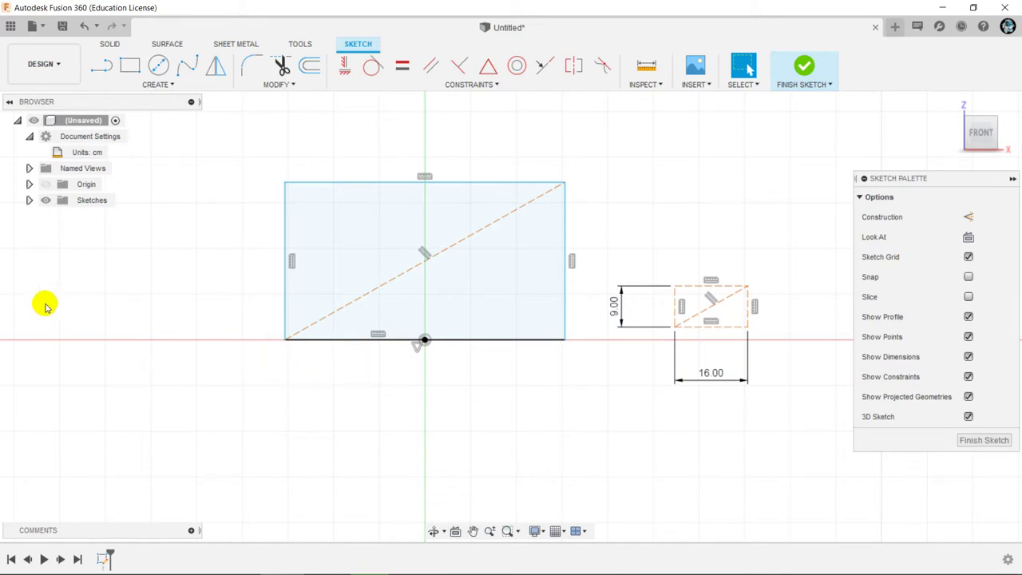
pyautogui.scroll(-1, 286, 351)
pyautogui.scroll(-2, 233, 361)
pyautogui.scroll(1, 227, 359)
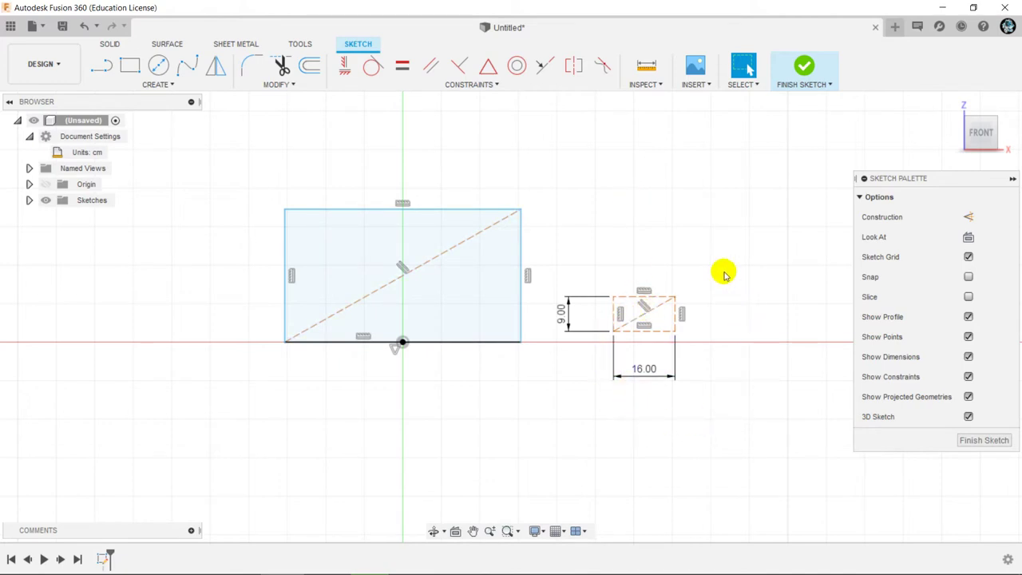
pyautogui.moveTo(779, 246); pyautogui.dragTo(557, 393)
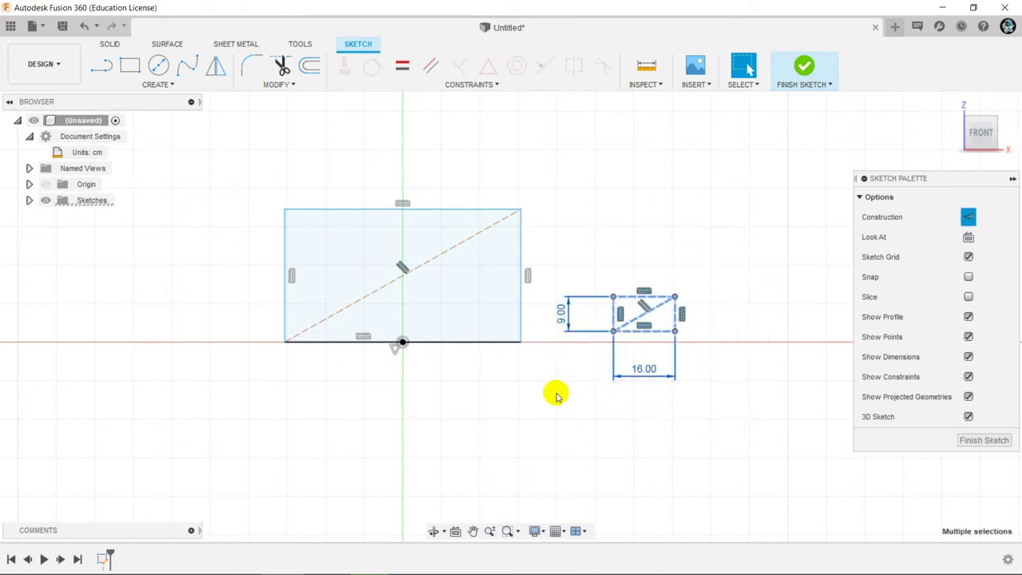
pyautogui.press('Delete')
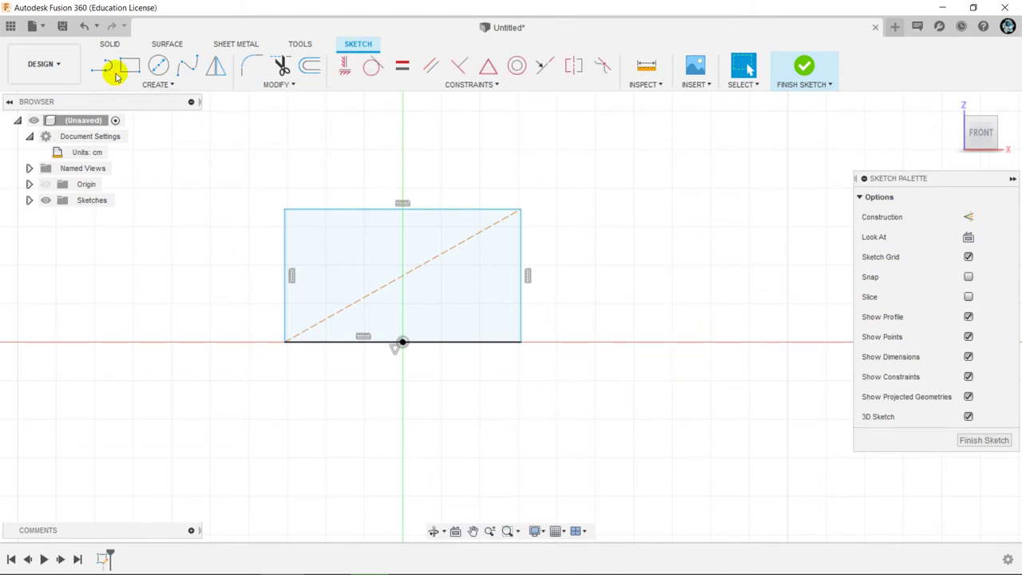
# - Draw a horizontal then a vertical line from the diagonal back to the diagonal
pyautogui.click(102, 70)
pyautogui.click(358, 299)
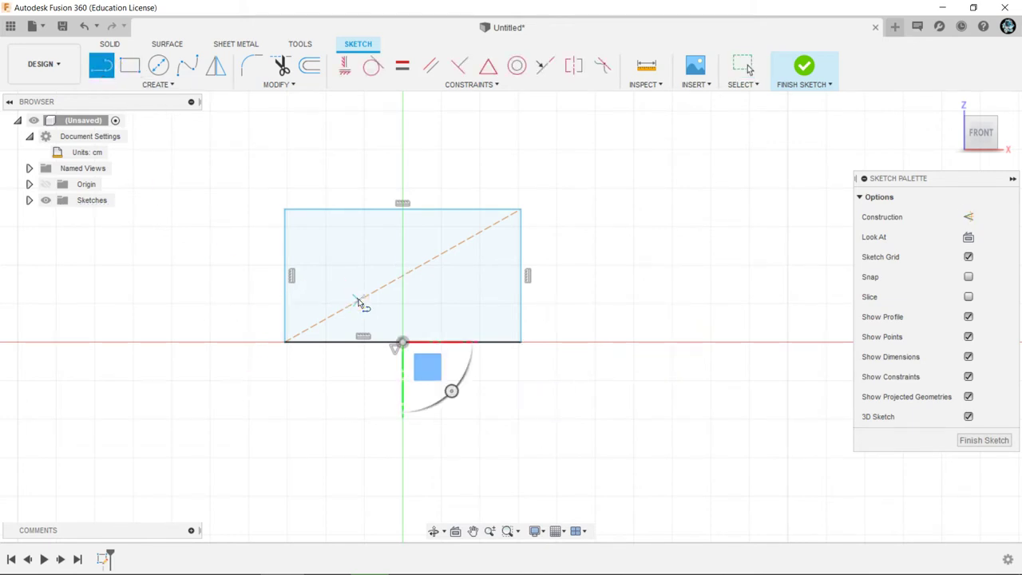
pyautogui.click(433, 301)
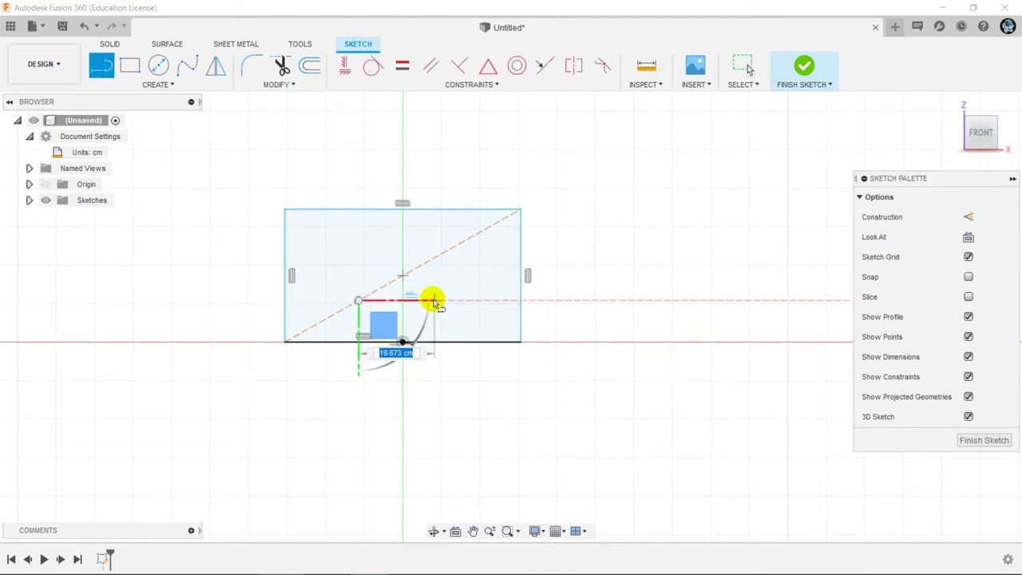
pyautogui.click(431, 260)
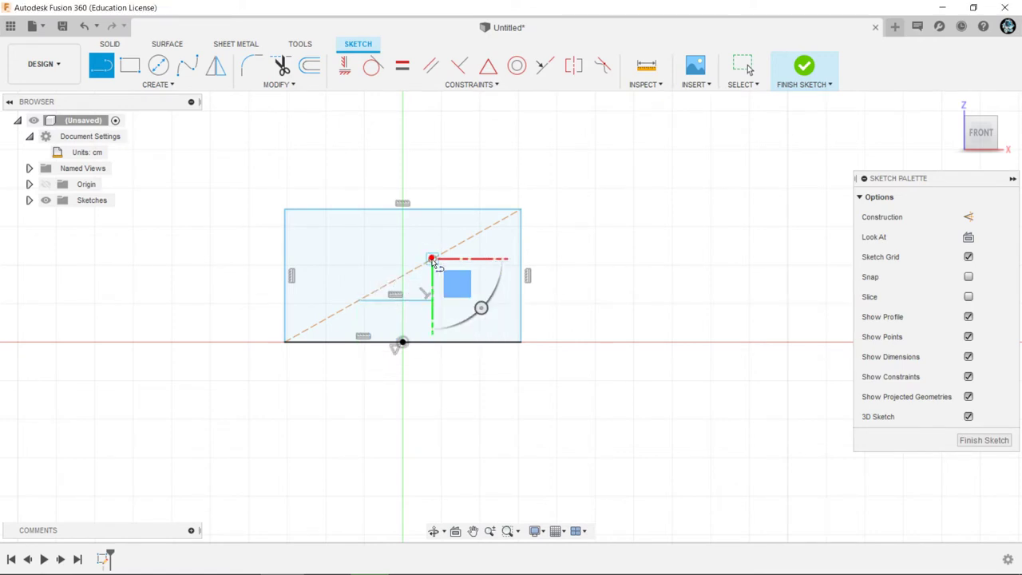
pyautogui.rightClick(432, 262)
pyautogui.click(482, 258)
pyautogui.scroll(3, 382, 304)
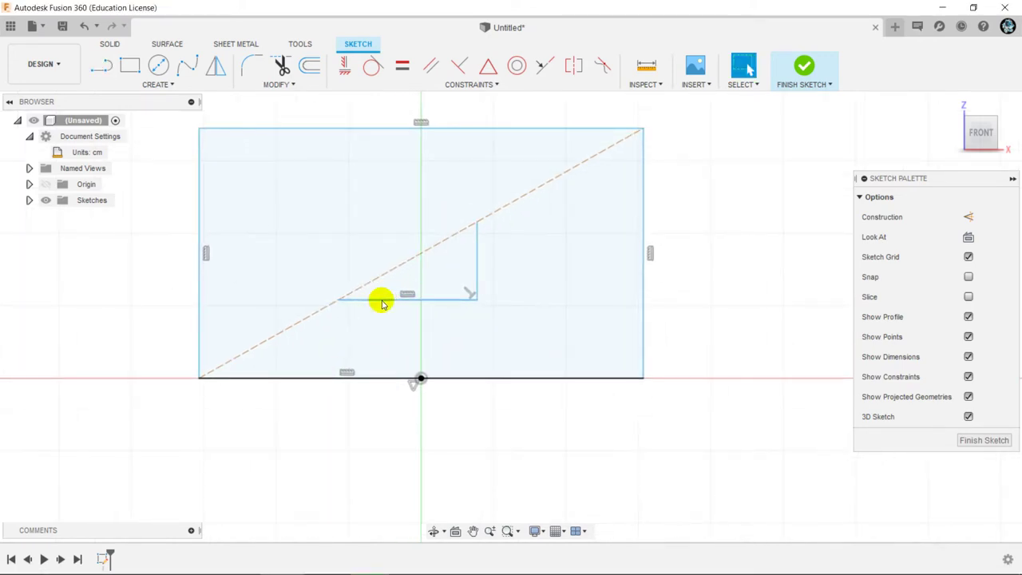
pyautogui.scroll(2, 382, 304)
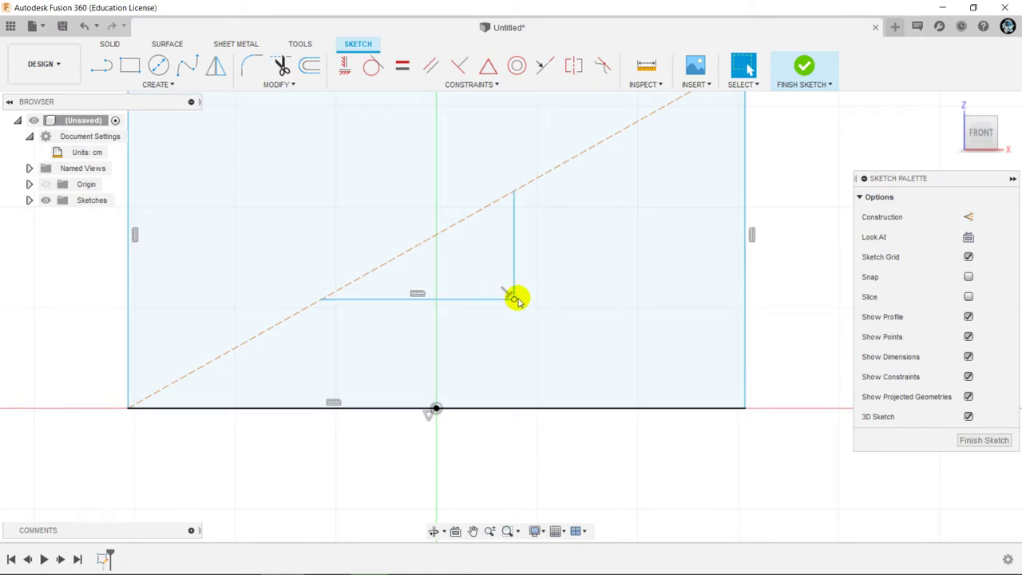
# - Select the new vertical and horizontal lines and resize the rectangle narrower
pyautogui.click(512, 291)
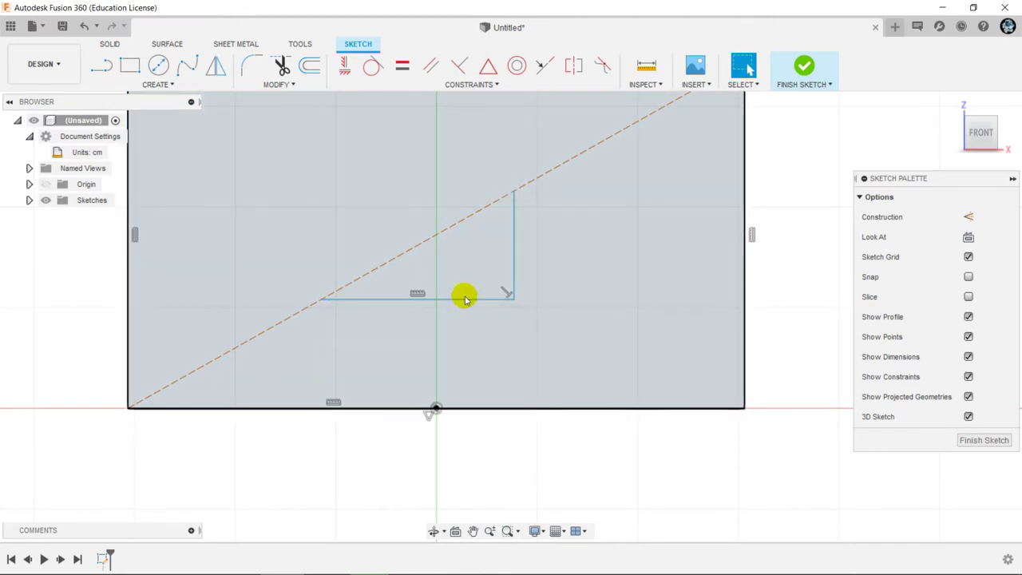
pyautogui.click(465, 299)
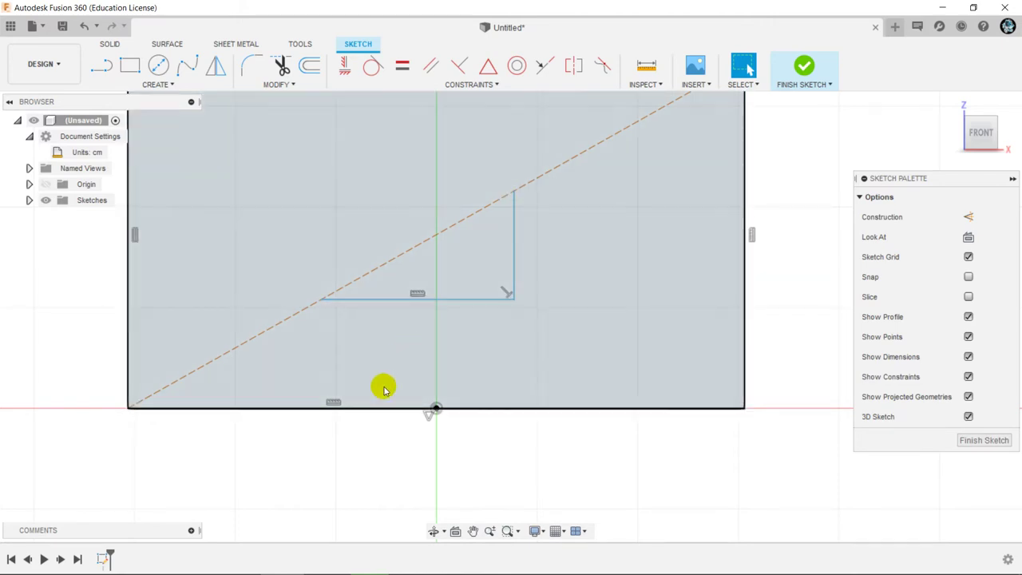
pyautogui.scroll(-2, 391, 383)
pyautogui.scroll(-1, 402, 379)
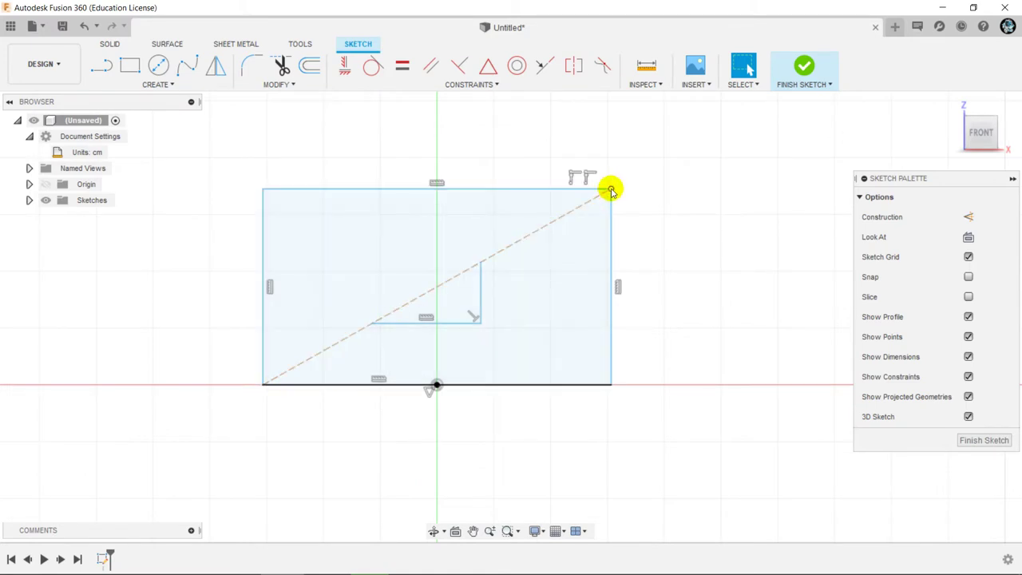
pyautogui.moveTo(611, 191)
pyautogui.mouseDown()
pyautogui.moveTo(592, 175)
pyautogui.moveTo(536, 189)
pyautogui.moveTo(567, 179)
pyautogui.mouseUp()
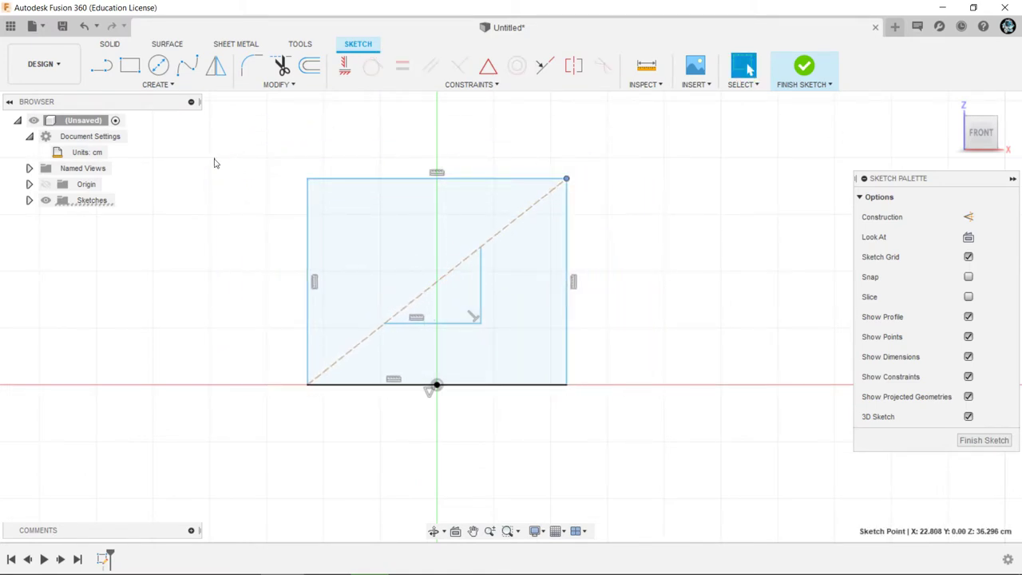
# - Dimension the line pair as 16.00 horizontal and 9.00 vertical
pyautogui.click(156, 83)
pyautogui.click(143, 336)
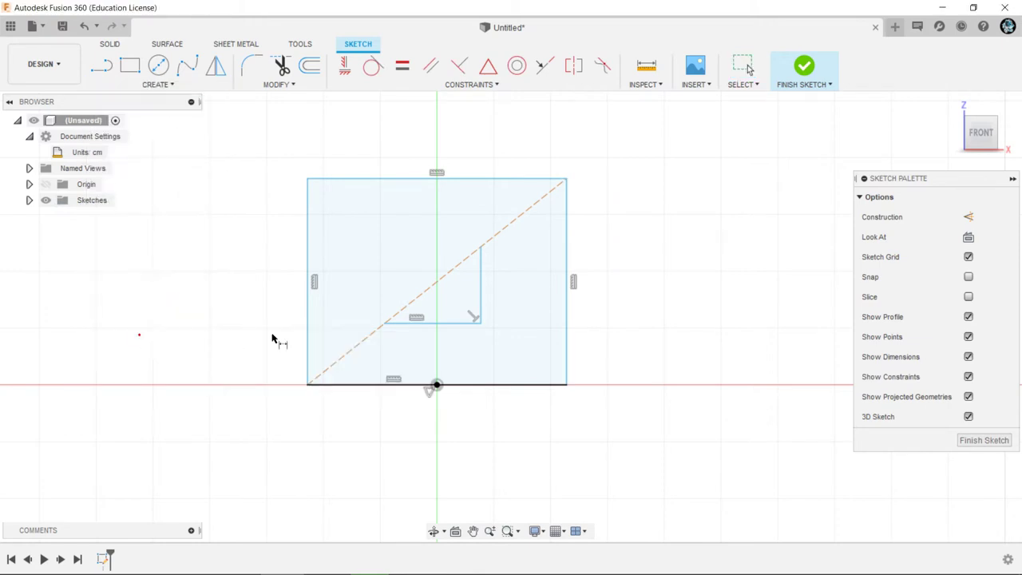
pyautogui.click(464, 323)
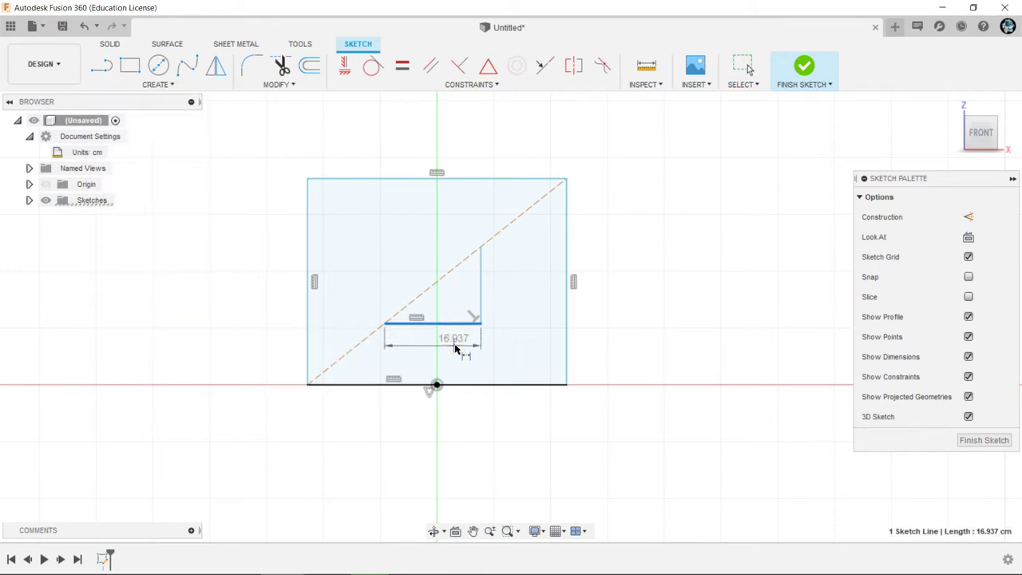
pyautogui.click(460, 349)
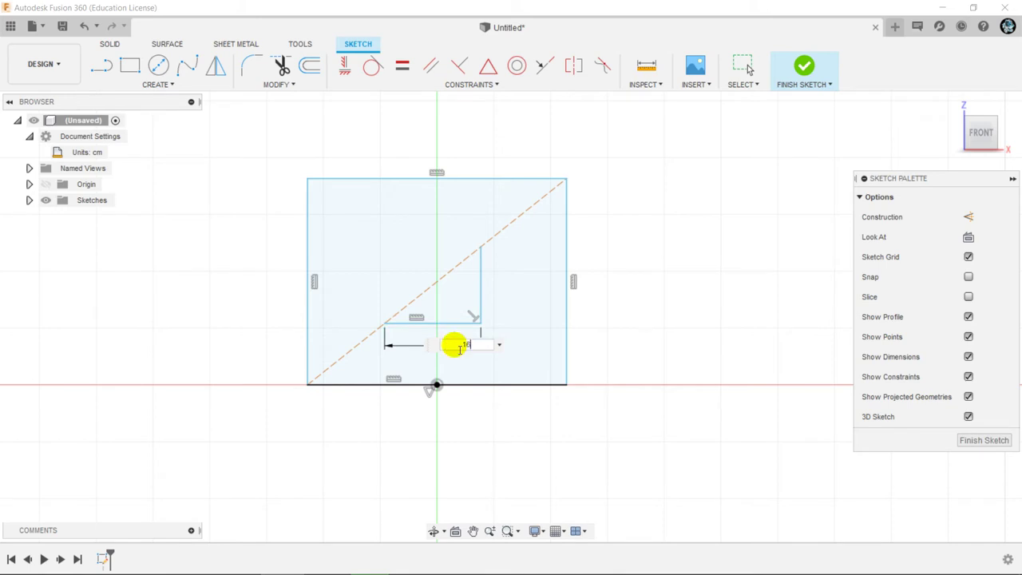
pyautogui.press('Return')
pyautogui.click(477, 309)
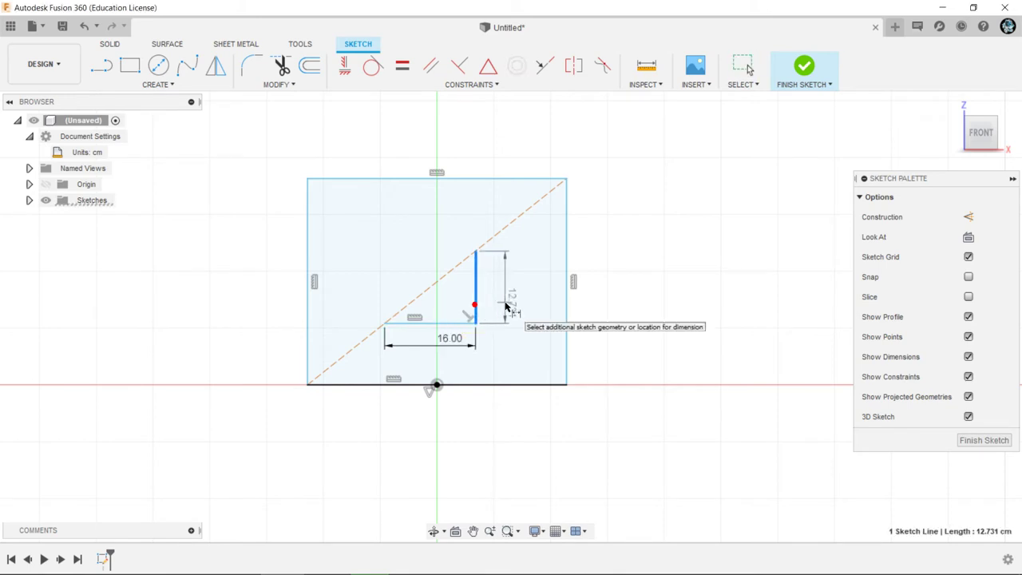
pyautogui.click(508, 310)
pyautogui.write('9')
pyautogui.click(509, 308)
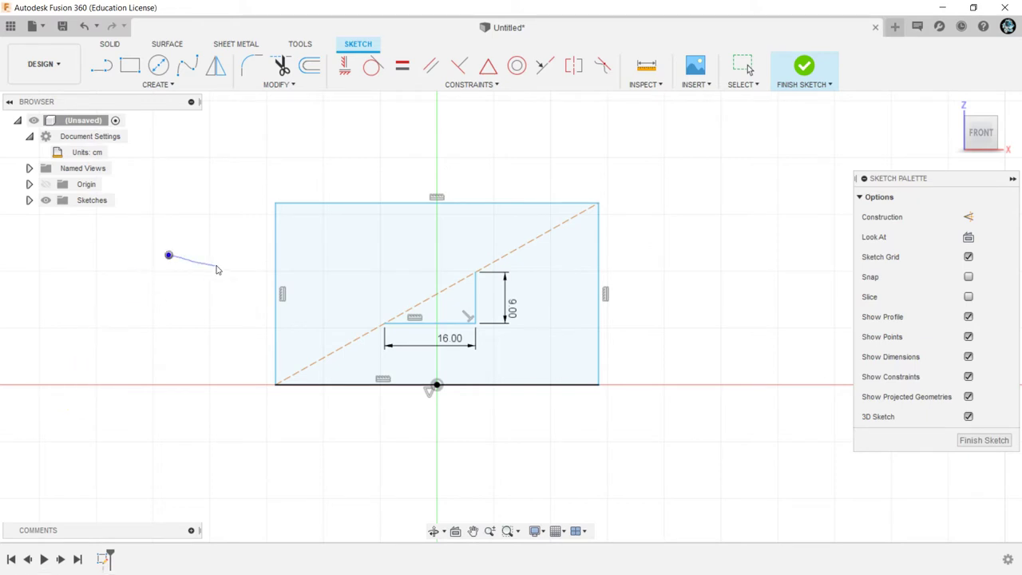
pyautogui.rightClick(168, 256)
pyautogui.press('Escape')
pyautogui.scroll(-2, 459, 363)
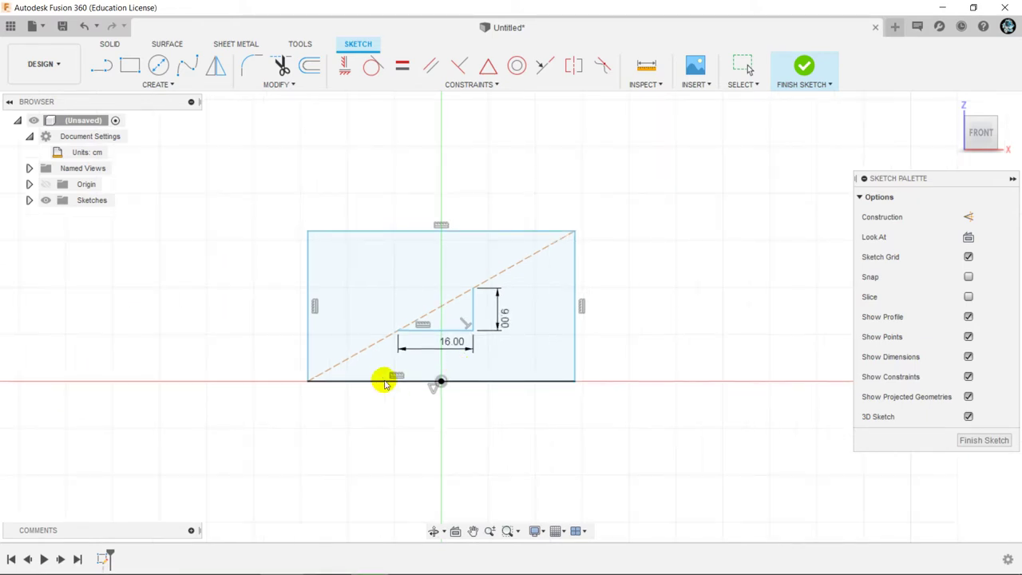
pyautogui.scroll(2, 463, 326)
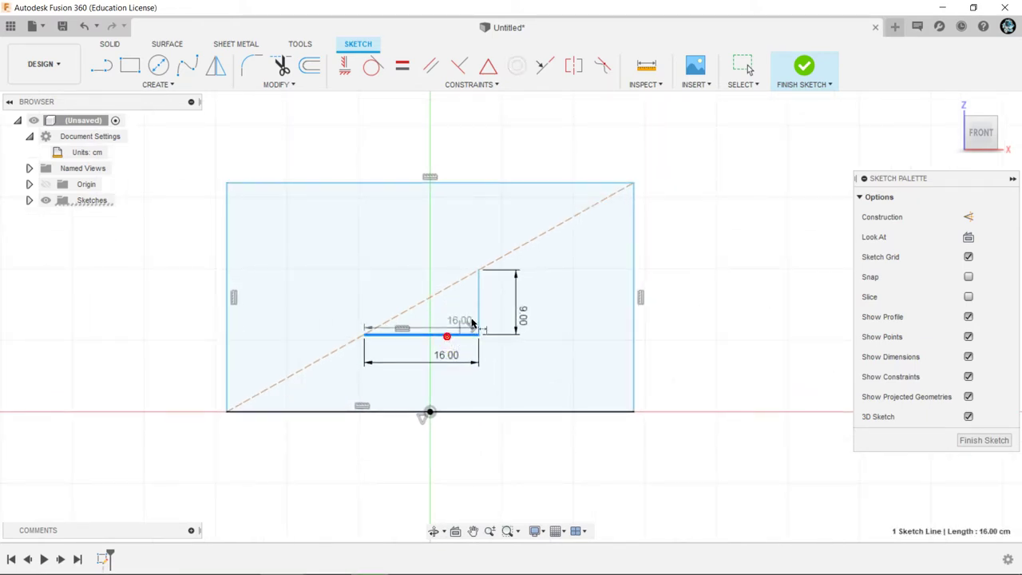
# - Convert both lines to construction and resize the rectangle to check its proportions
pyautogui.press('Escape')
pyautogui.click(445, 341)
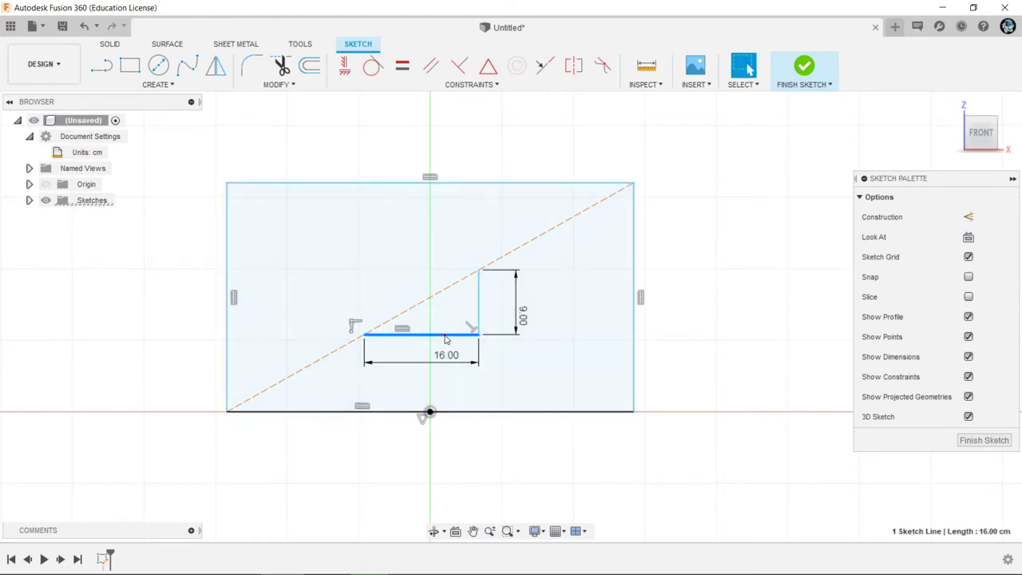
pyautogui.keyDown('ctrl'); pyautogui.click(480, 308); pyautogui.keyUp('ctrl')
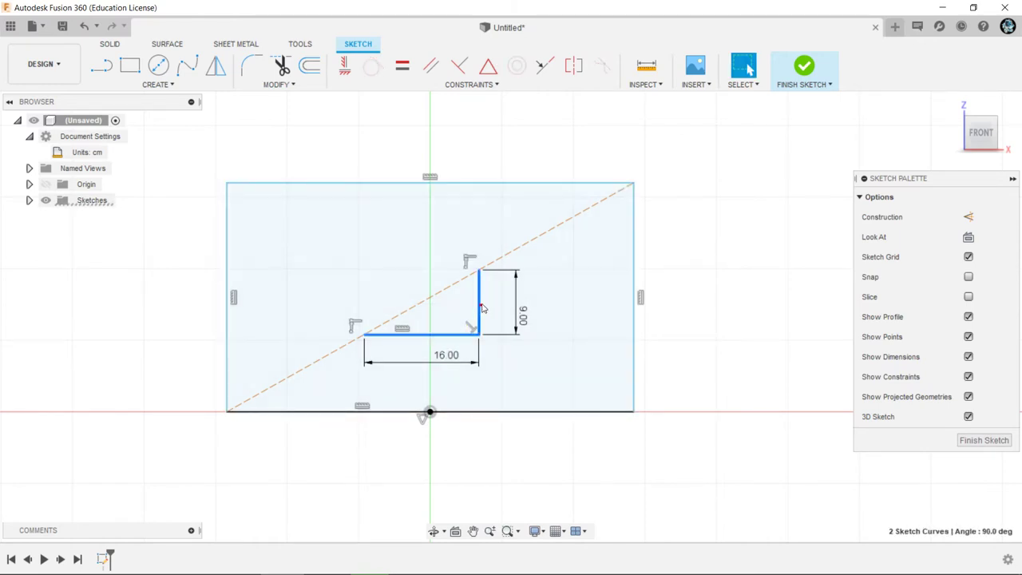
pyautogui.click(968, 217)
pyautogui.scroll(-2, 229, 304)
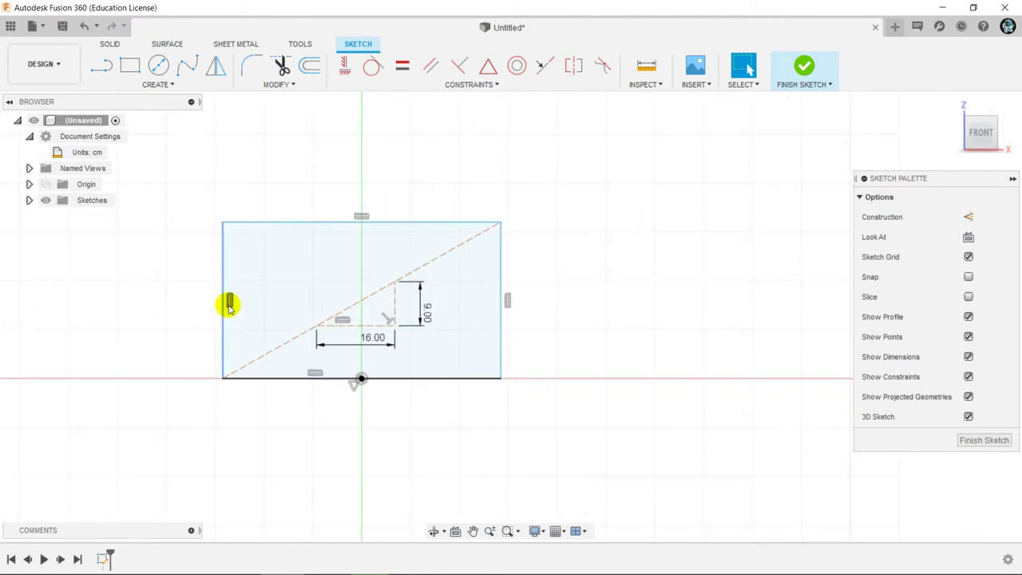
pyautogui.moveTo(500, 224); pyautogui.dragTo(514, 207)
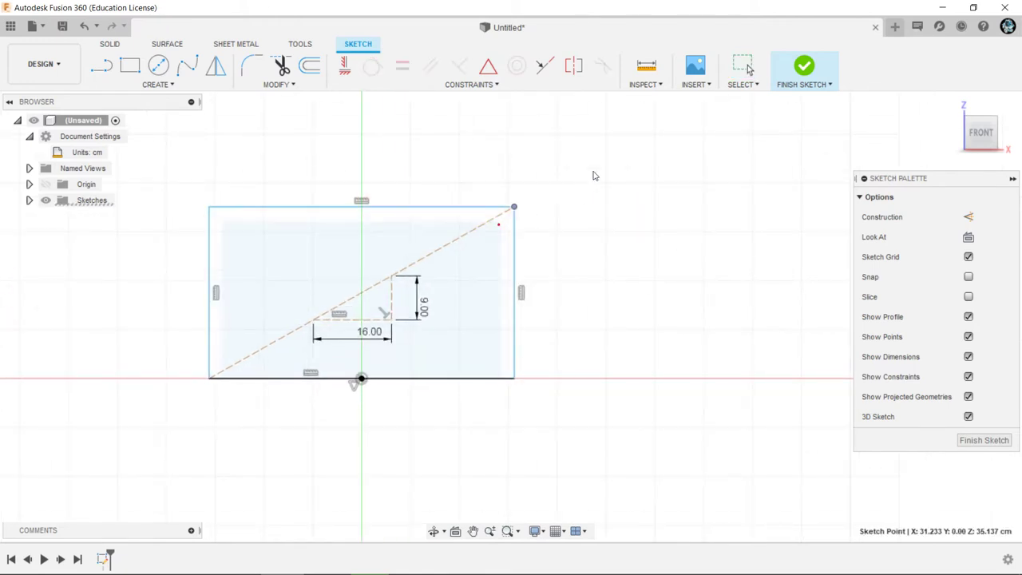
pyautogui.moveTo(593, 175); pyautogui.dragTo(484, 240)
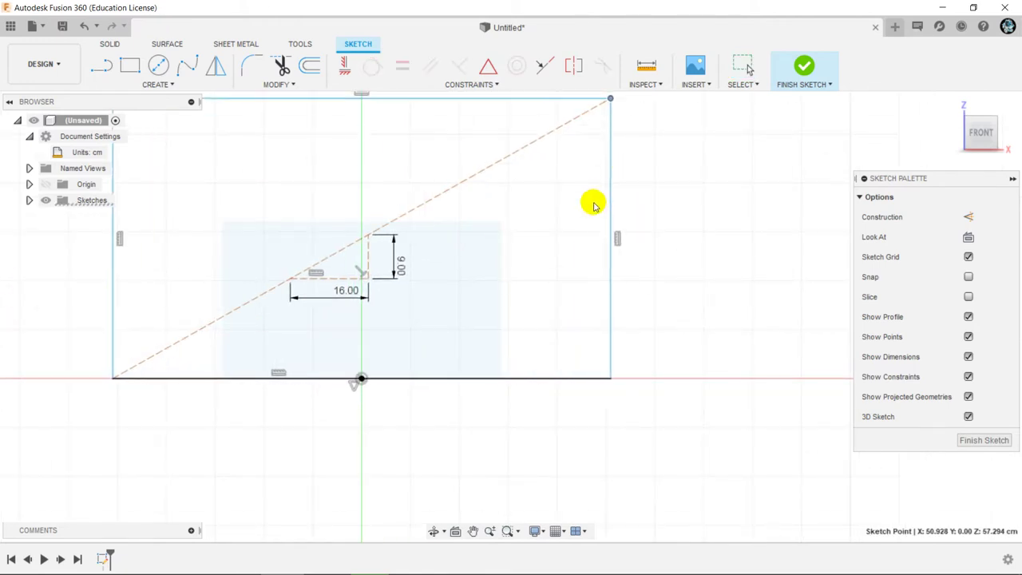
pyautogui.click(664, 222)
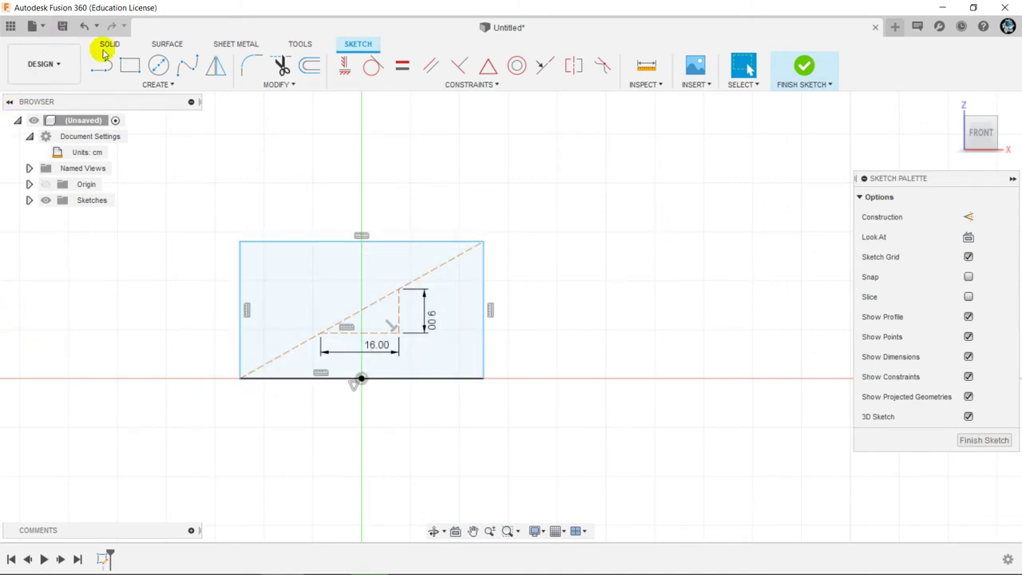
# - Add an aligned dimension to the dashed diagonal and set it to 60 cm
pyautogui.click(148, 86)
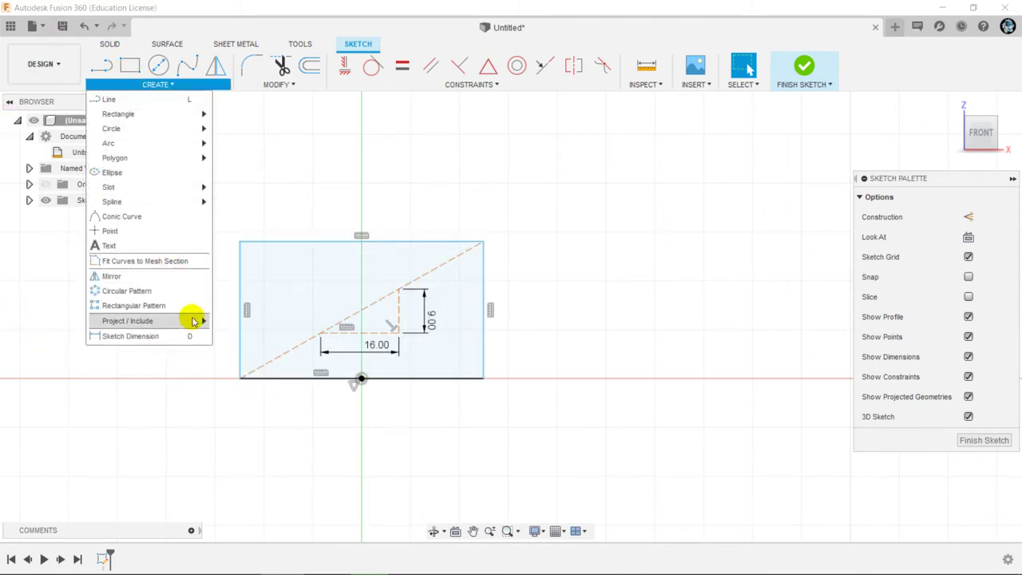
pyautogui.click(149, 337)
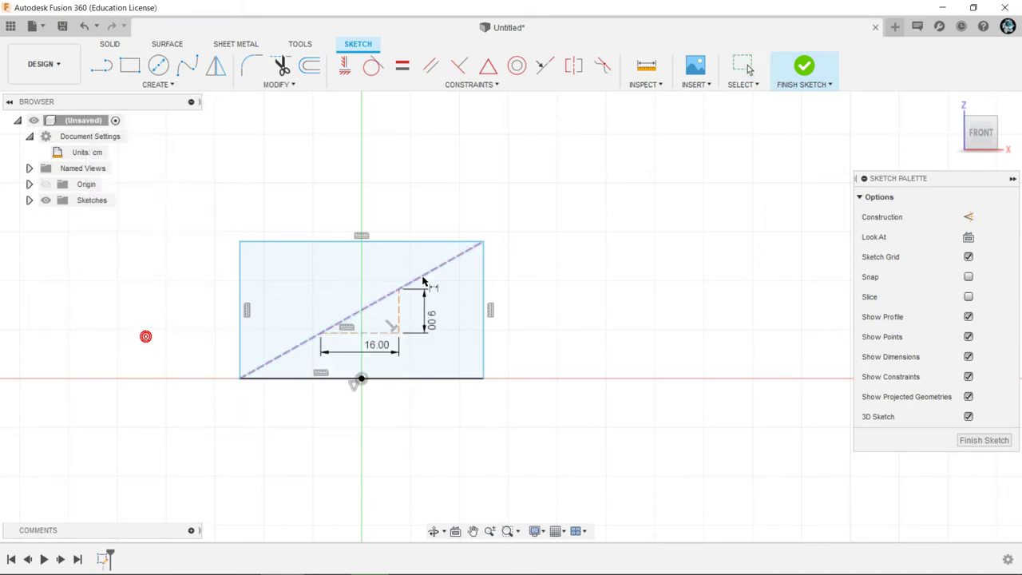
pyautogui.click(434, 266)
pyautogui.moveTo(359, 258); pyautogui.dragTo(452, 261)
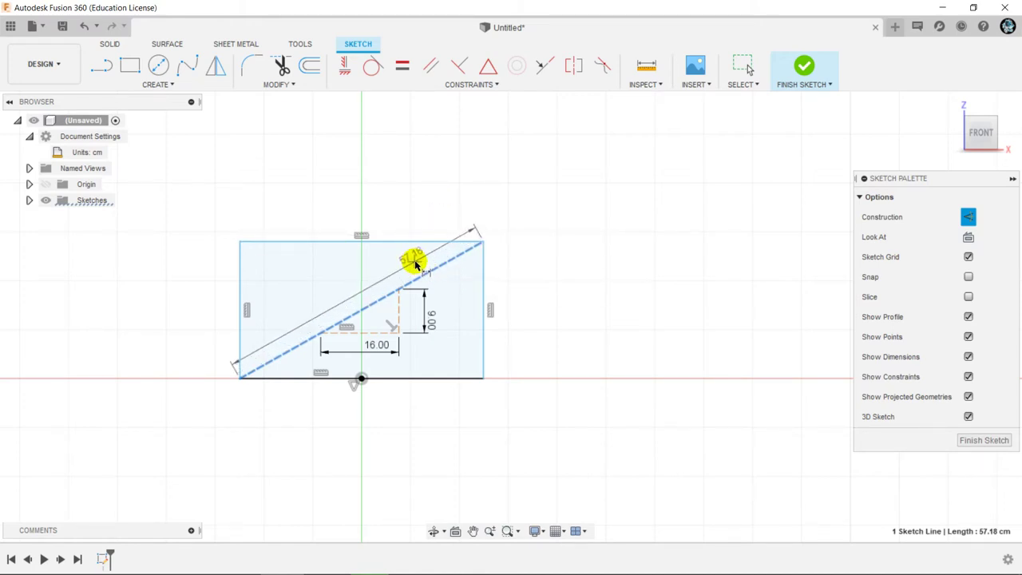
pyautogui.click(411, 264)
pyautogui.write('60')
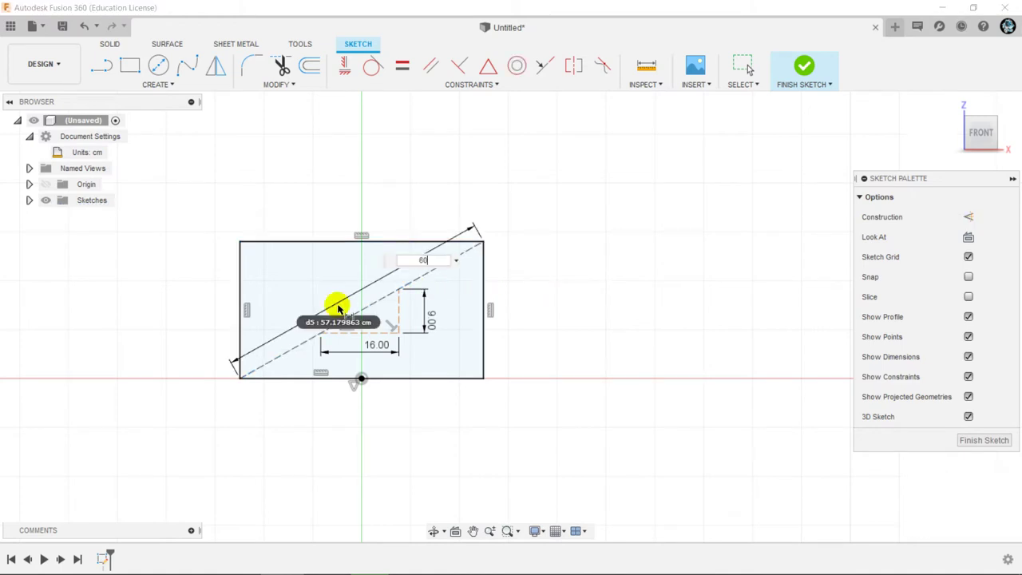
pyautogui.press('Return')
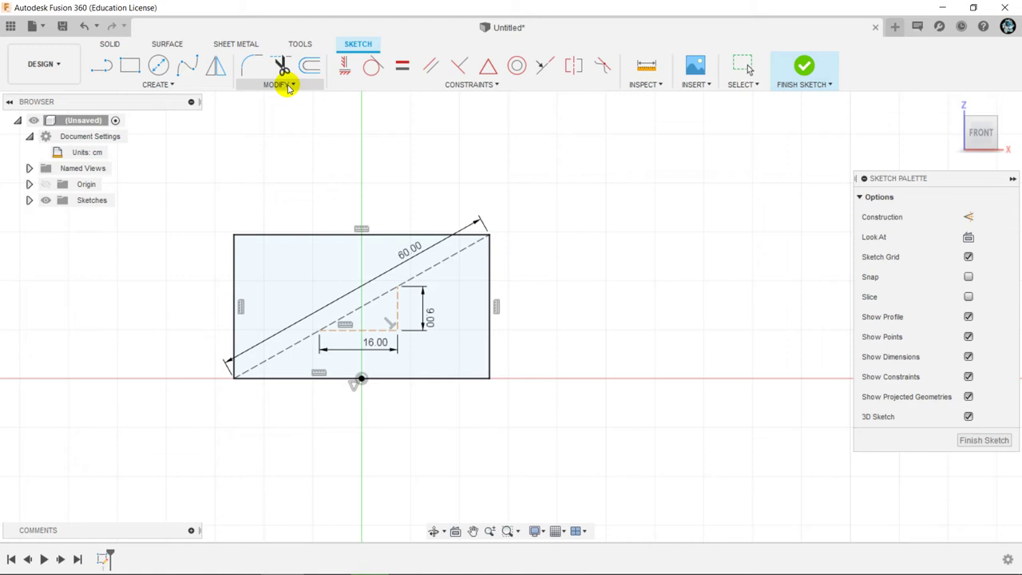
# - Choose Change Parameters from the sketch MODIFY menu
pyautogui.click(289, 86)
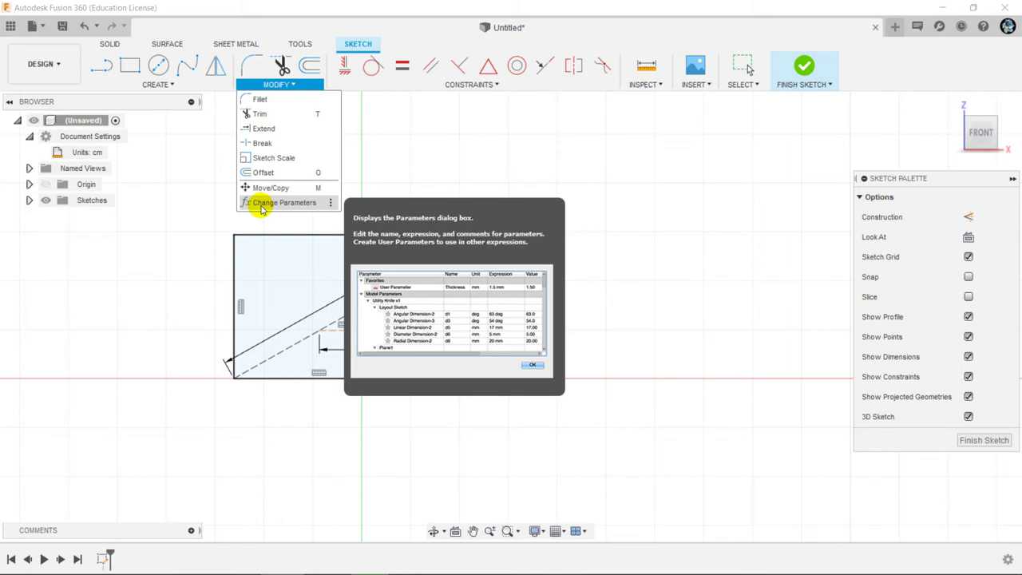
pyautogui.click(264, 204)
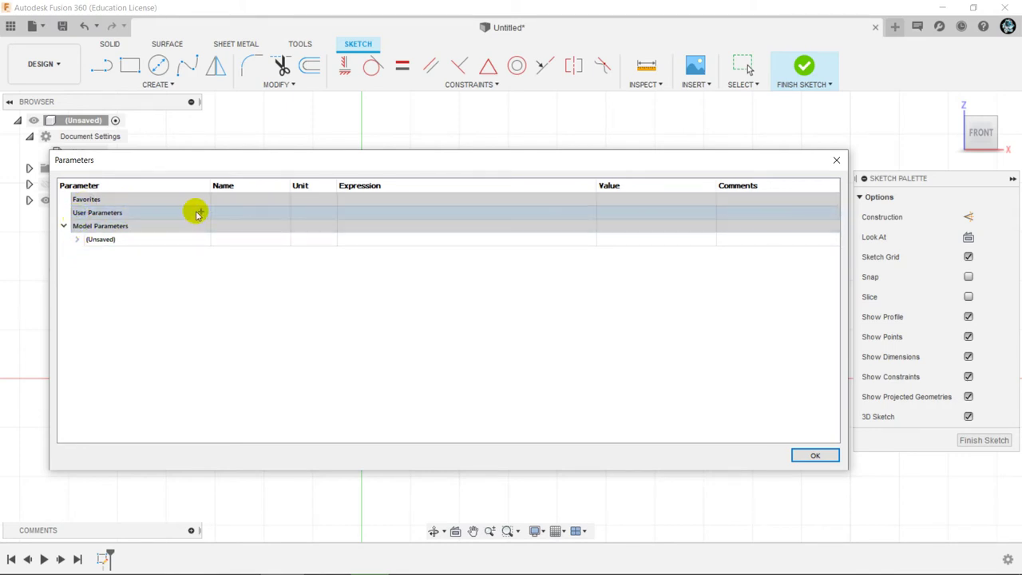
# - Expand Sketch1's dimensions and add user parameter Diagonala set to 80 cm
pyautogui.click(77, 240)
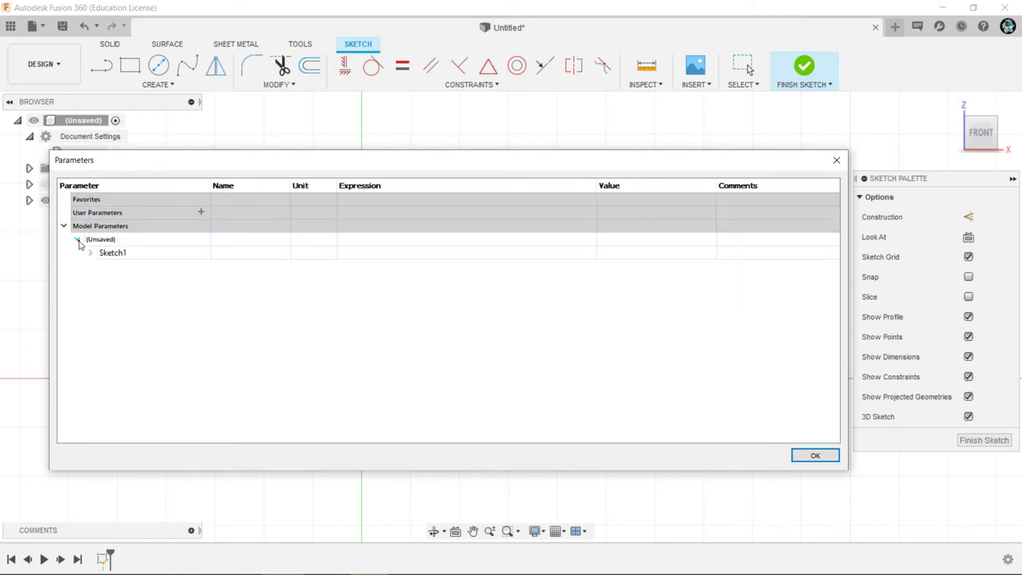
pyautogui.click(93, 253)
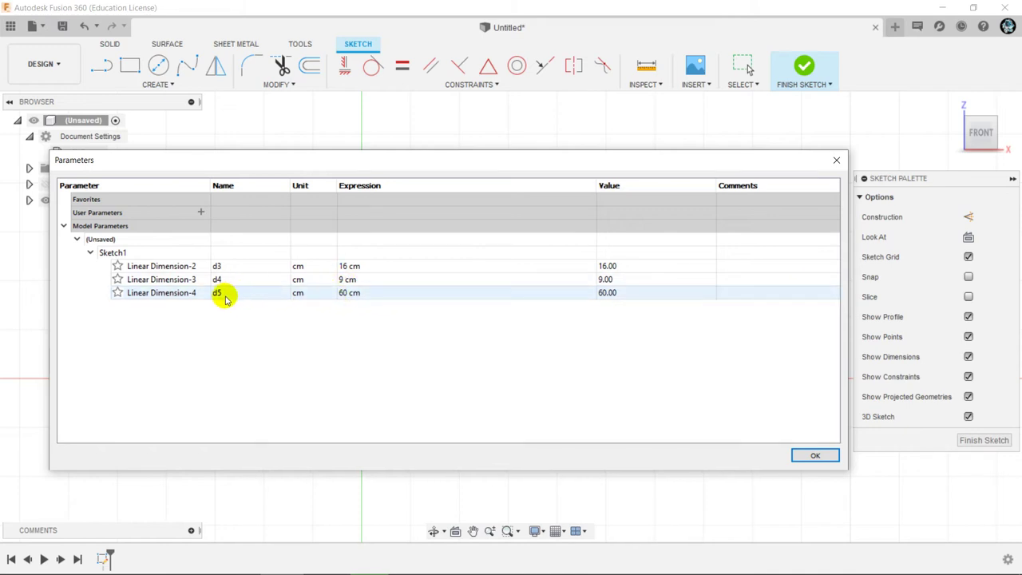
pyautogui.click(201, 212)
pyautogui.write('Diagonala')
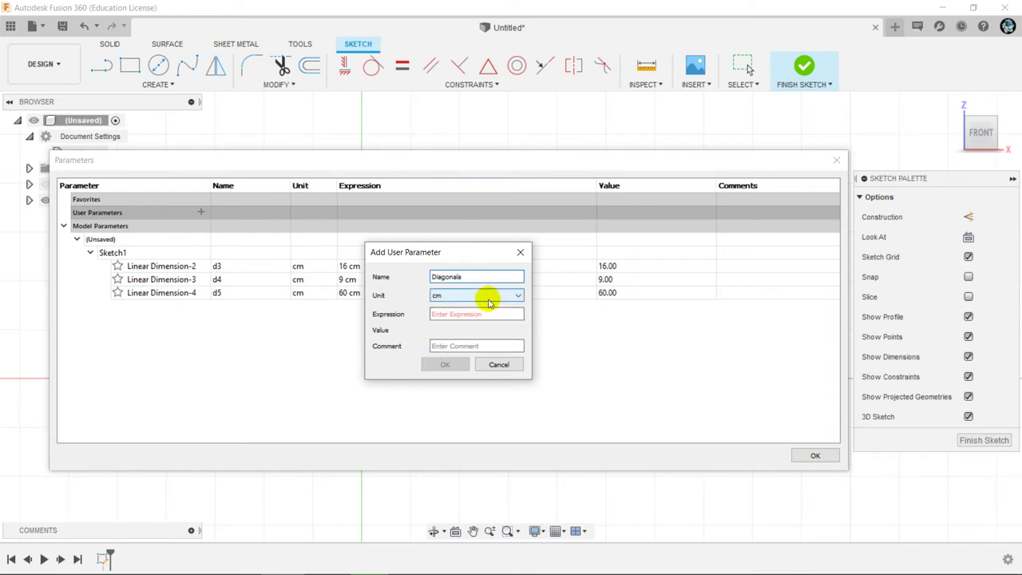
pyautogui.click(463, 317)
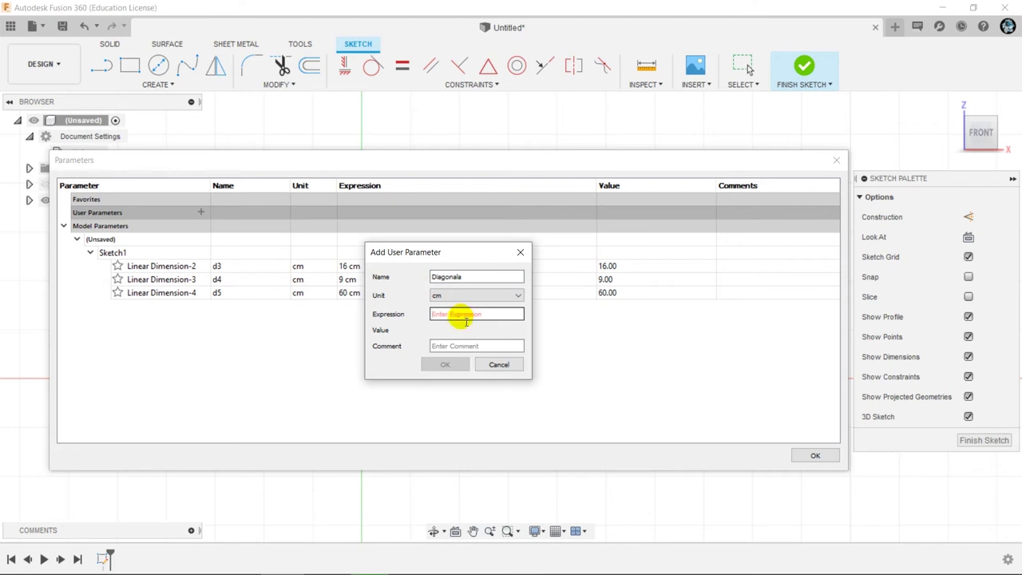
pyautogui.write('80')
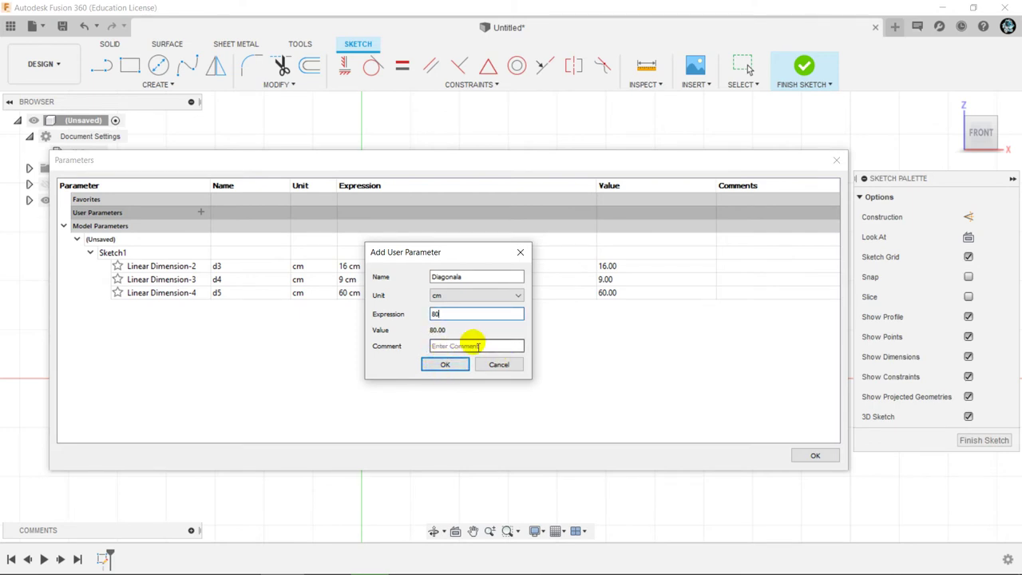
pyautogui.click(448, 365)
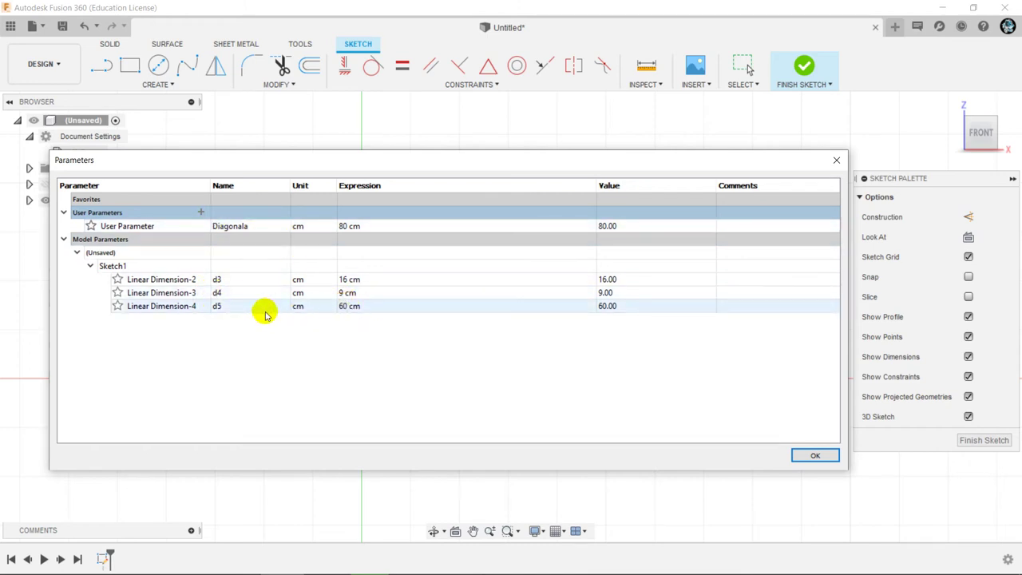
# - Set dimension d5's expression to the Diagonala parameter, making the rectangle's diagonal 80 cm
pyautogui.doubleClick(345, 306)
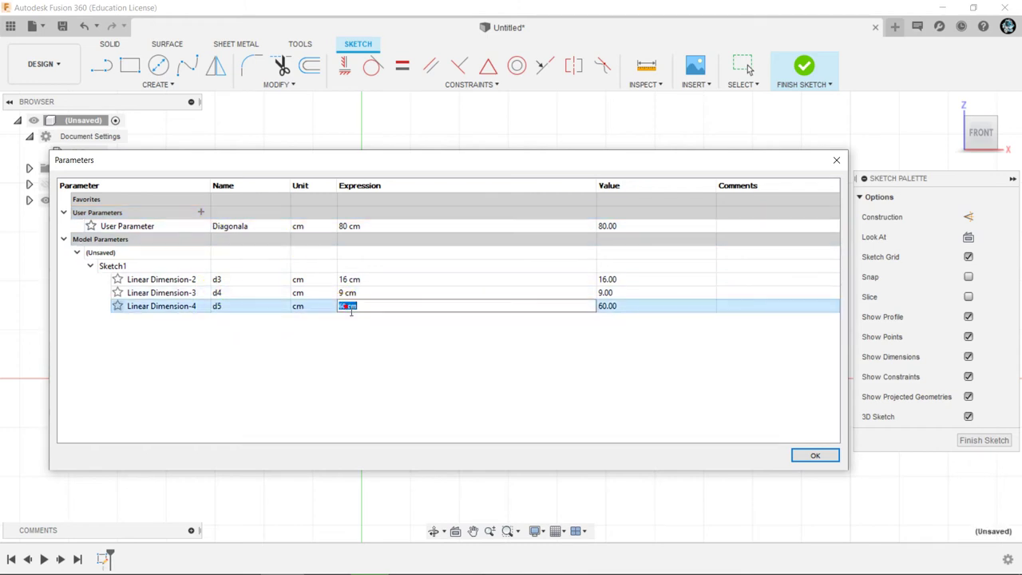
pyautogui.write('Dia')
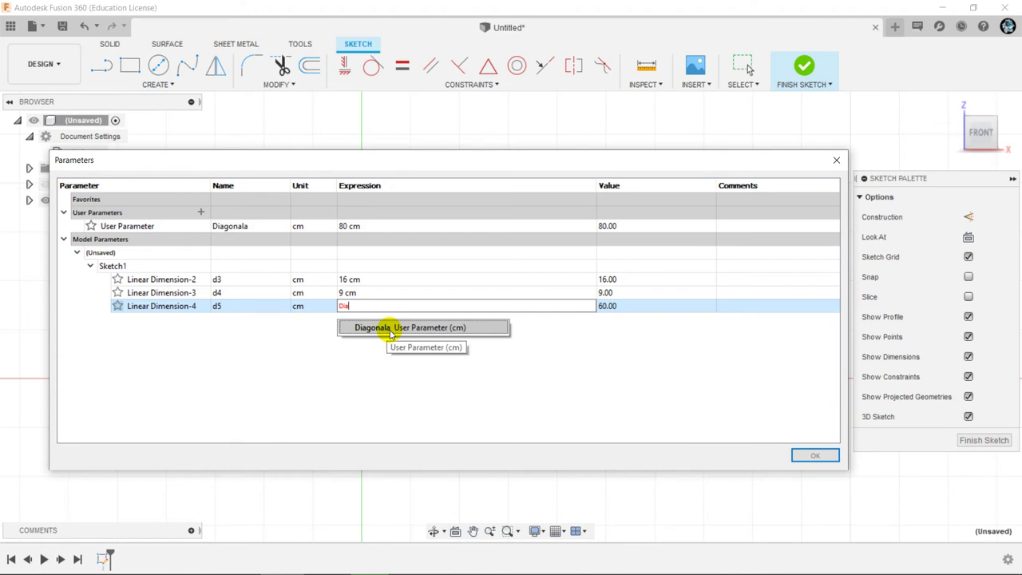
pyautogui.click(391, 330)
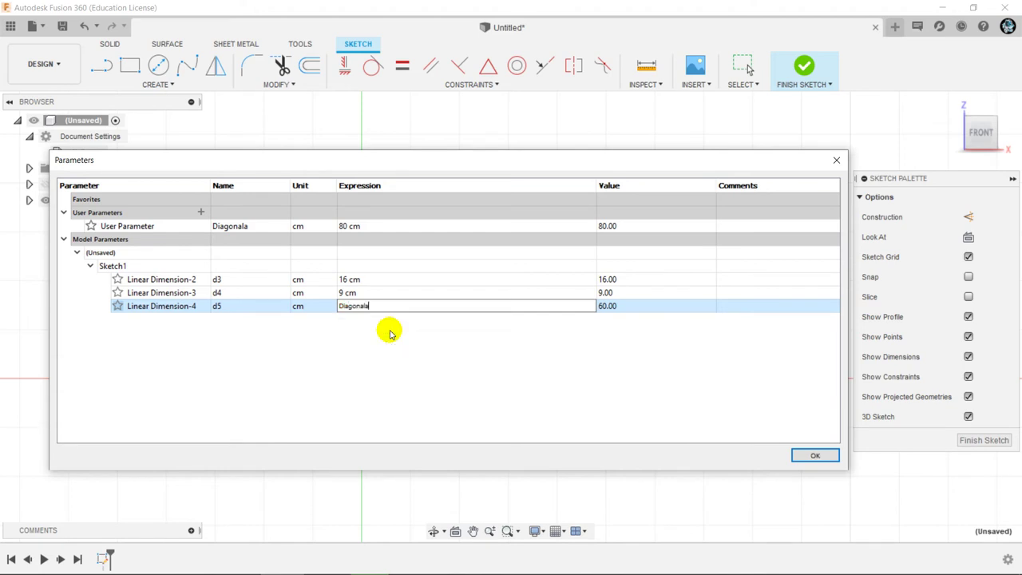
pyautogui.click(815, 457)
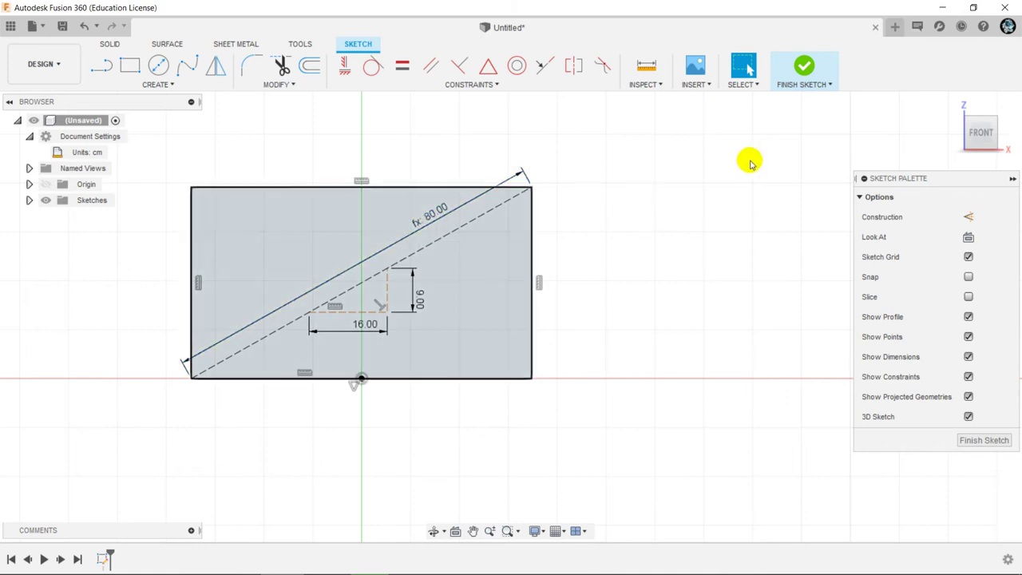
pyautogui.scroll(-2, 112, 292)
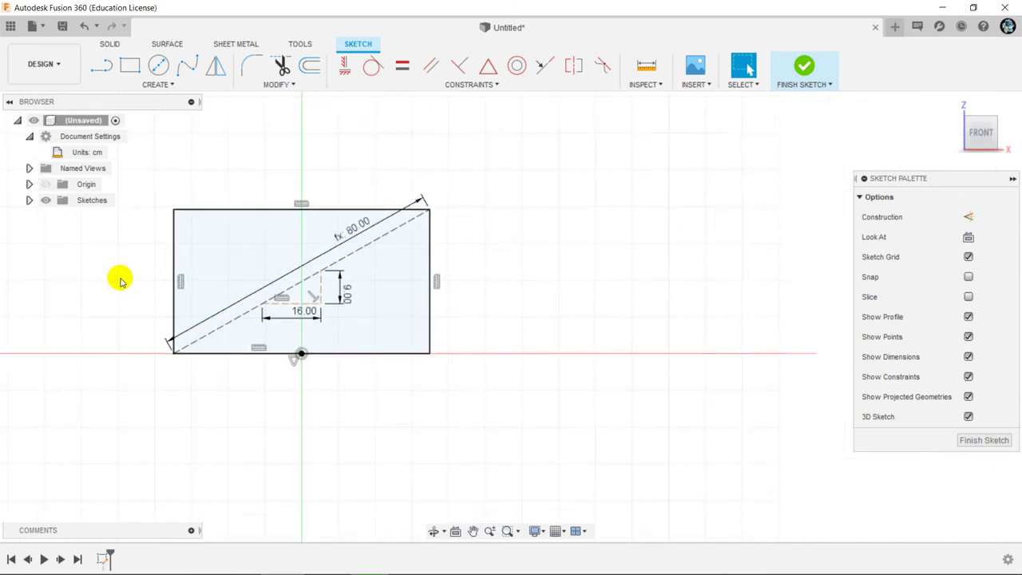
pyautogui.scroll(-1, 119, 279)
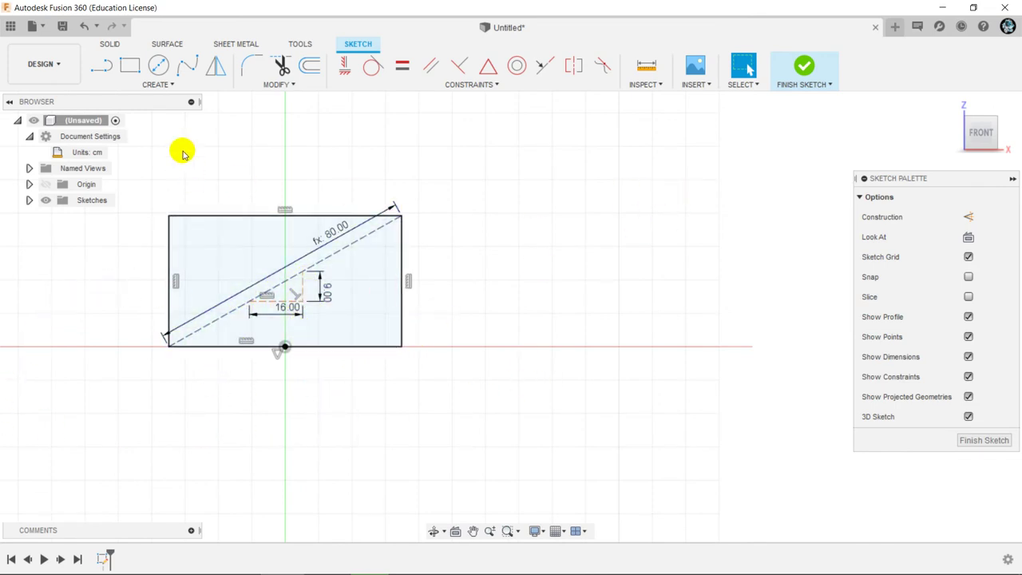
# - Draw a second 2-point rectangle to the right of the first one
pyautogui.click(130, 69)
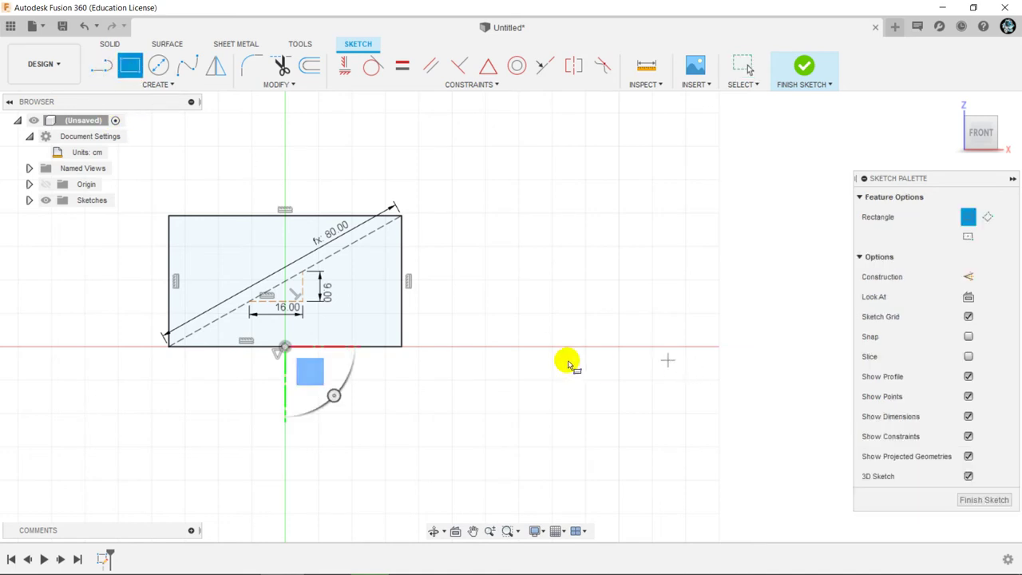
pyautogui.click(547, 333)
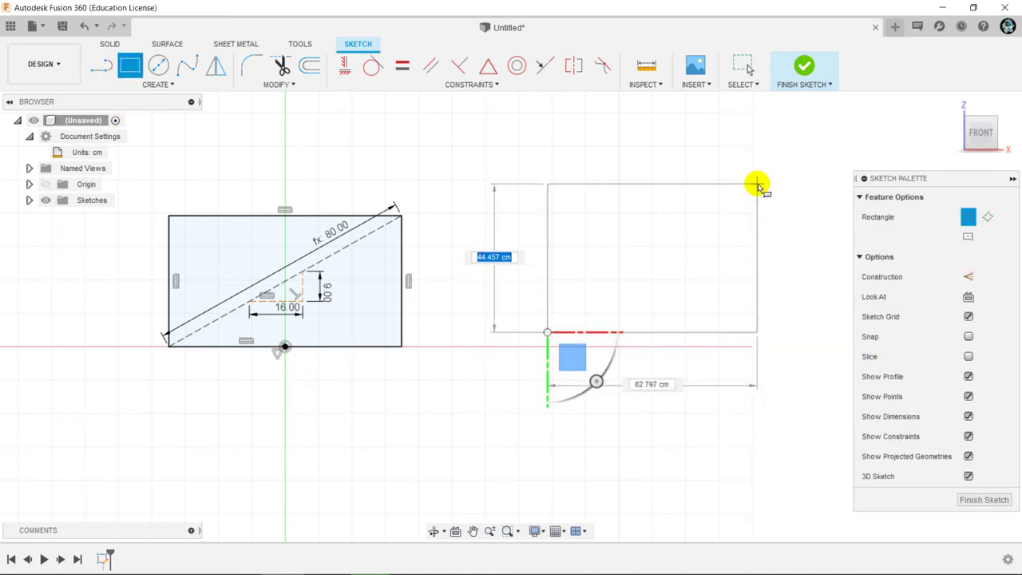
pyautogui.click(757, 184)
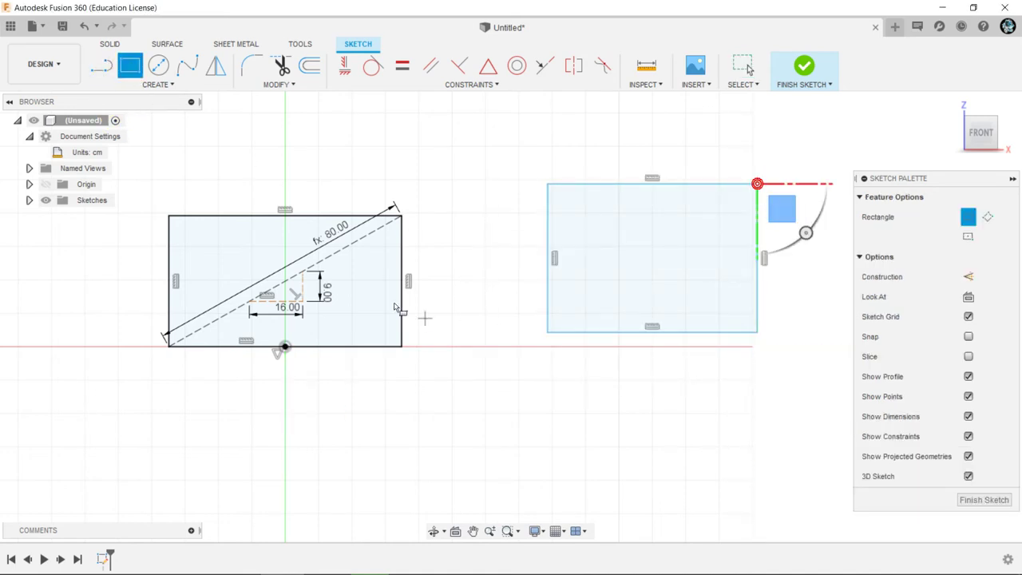
# - Place a sketch point at the new rectangle's bottom-edge midpoint and try fixing it
pyautogui.click(152, 85)
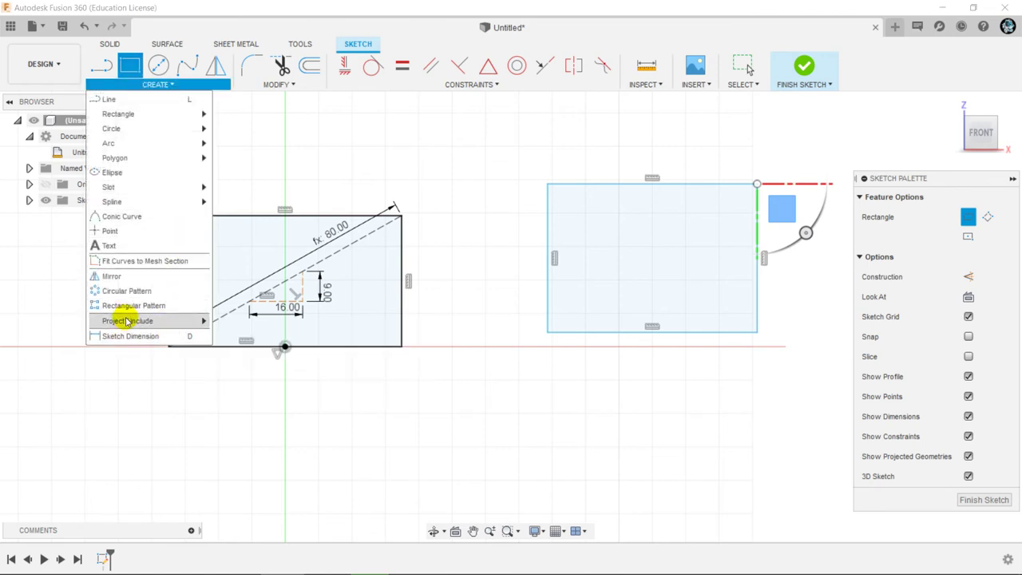
pyautogui.click(109, 231)
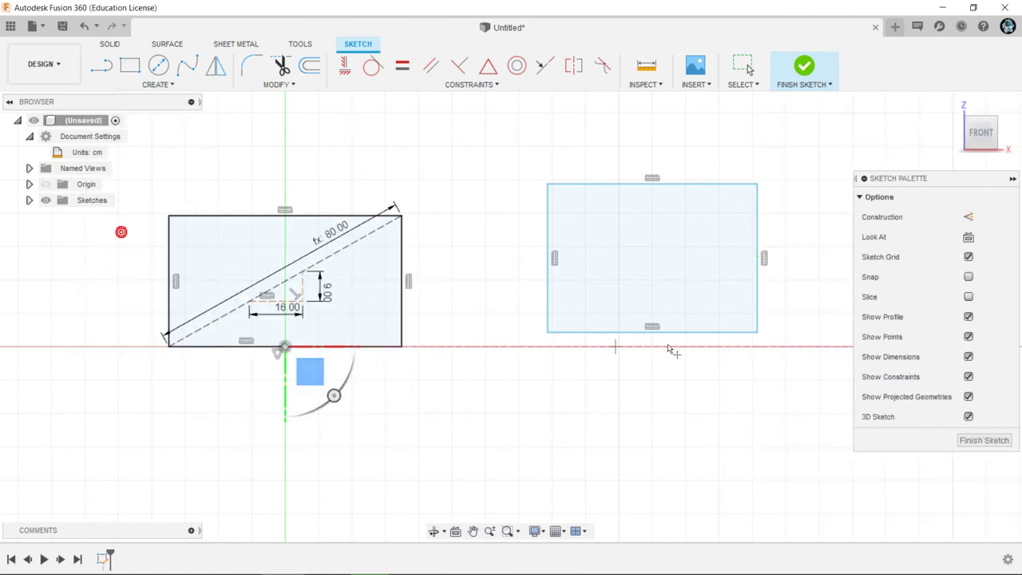
pyautogui.click(653, 333)
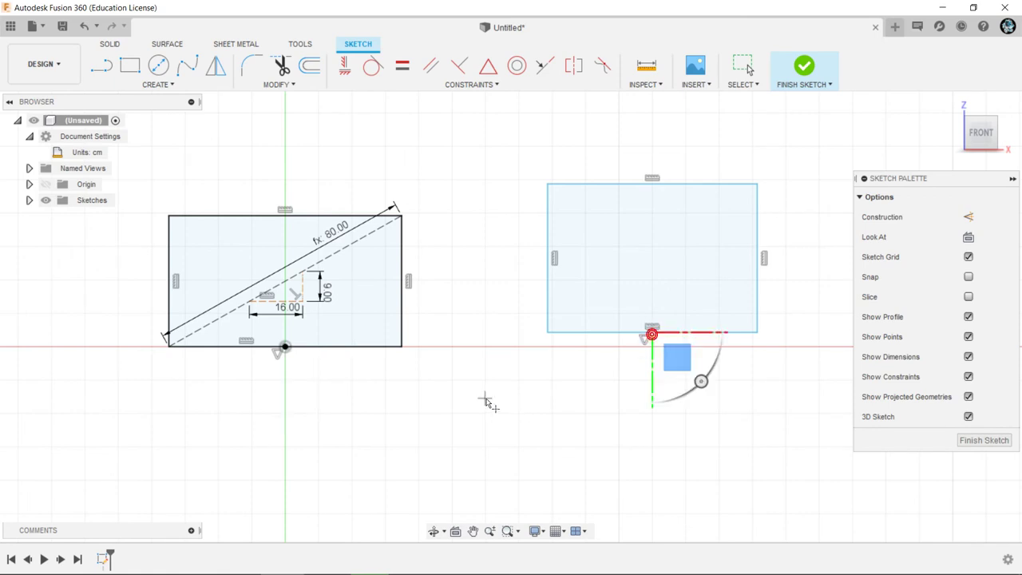
pyautogui.click(471, 85)
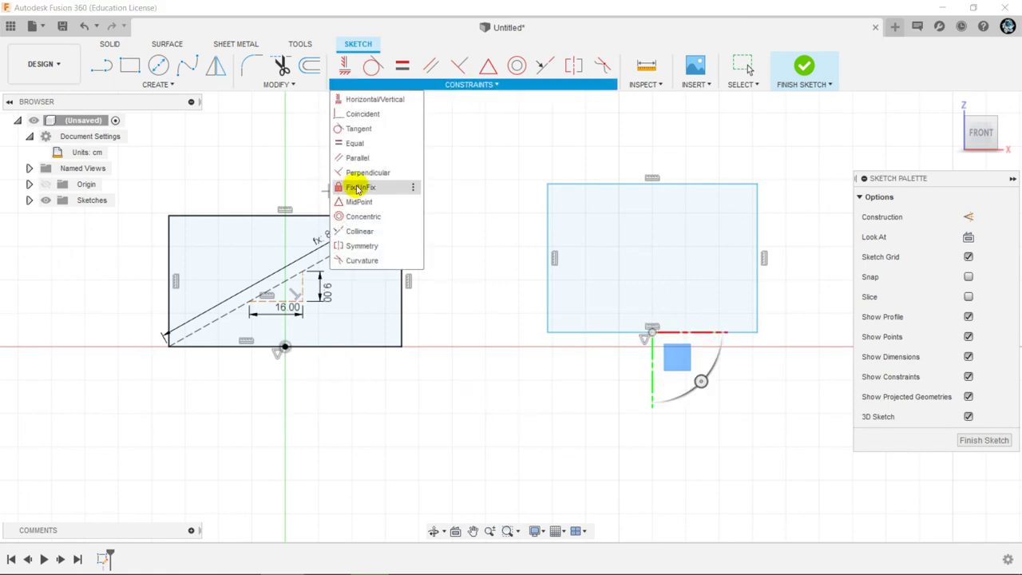
pyautogui.click(351, 187)
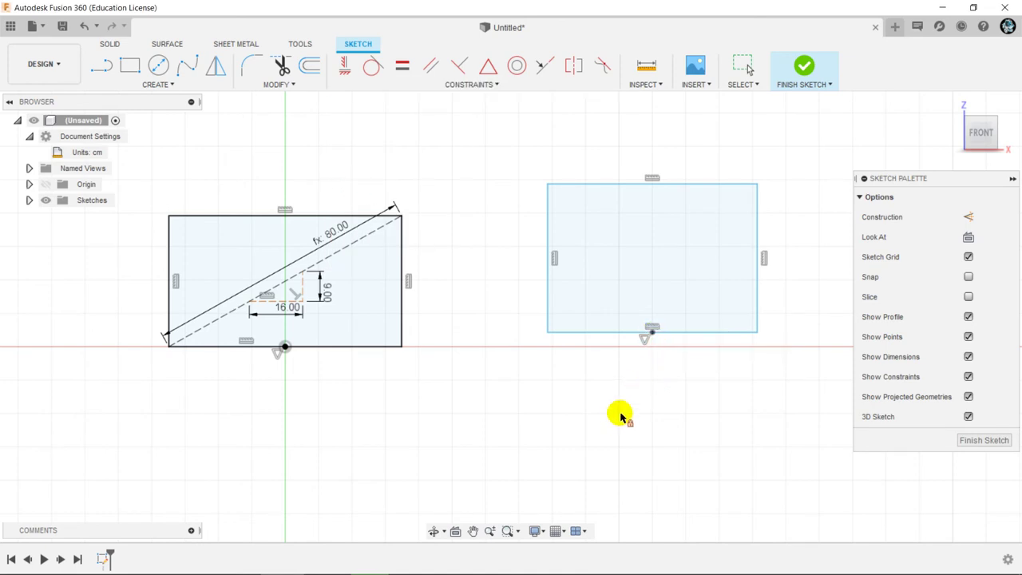
pyautogui.press('Escape')
# - Drag the right rectangle's top-left corner slightly outward
pyautogui.rightClick(489, 256)
pyautogui.click(531, 257)
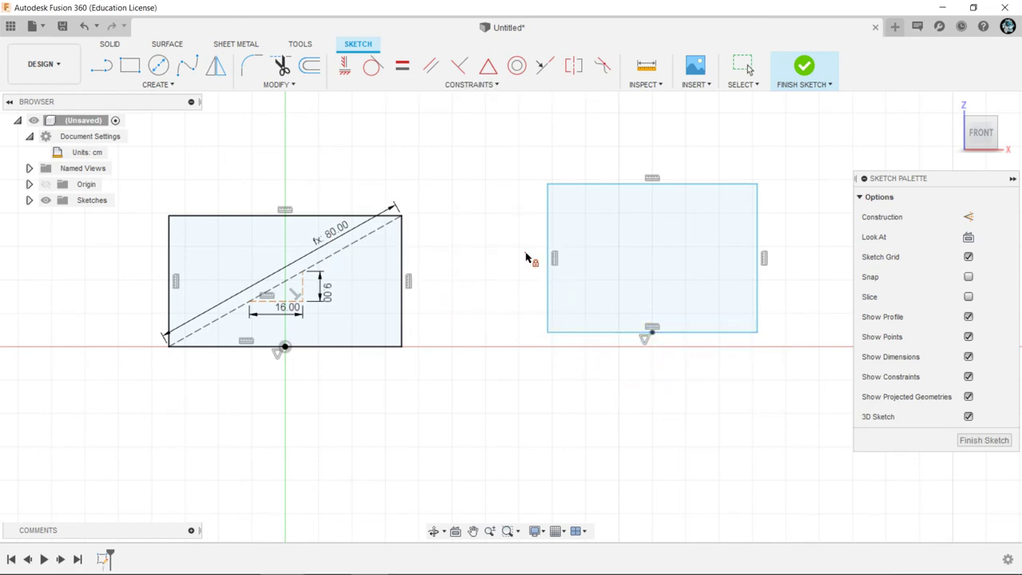
pyautogui.moveTo(550, 186)
pyautogui.mouseDown()
pyautogui.moveTo(532, 201)
pyautogui.moveTo(536, 191)
pyautogui.mouseUp()
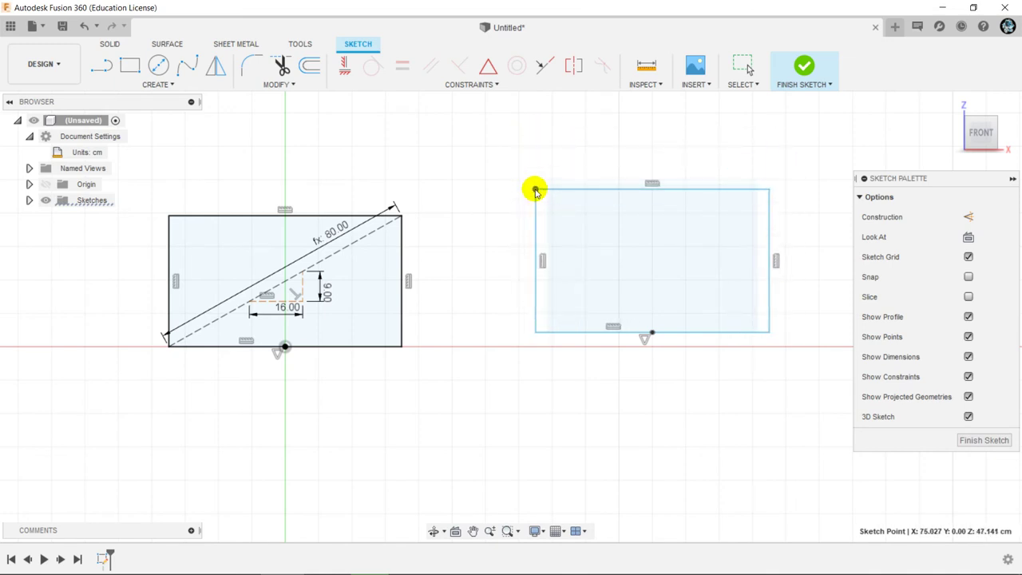
# - Draw lines along the right rectangle's corners, ending in a diagonal to the top-right corner
pyautogui.click(102, 66)
pyautogui.click(535, 189)
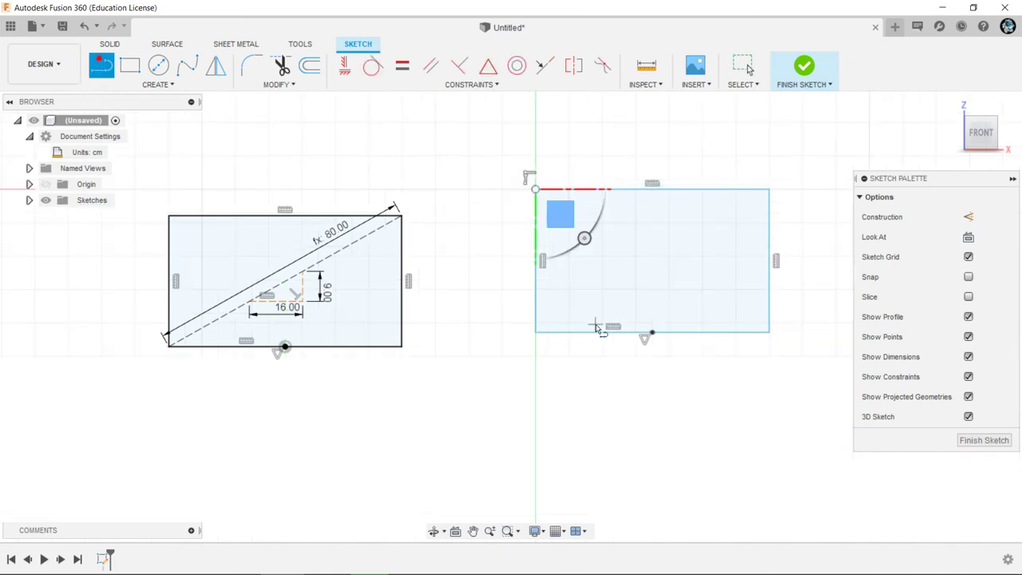
pyautogui.click(535, 332)
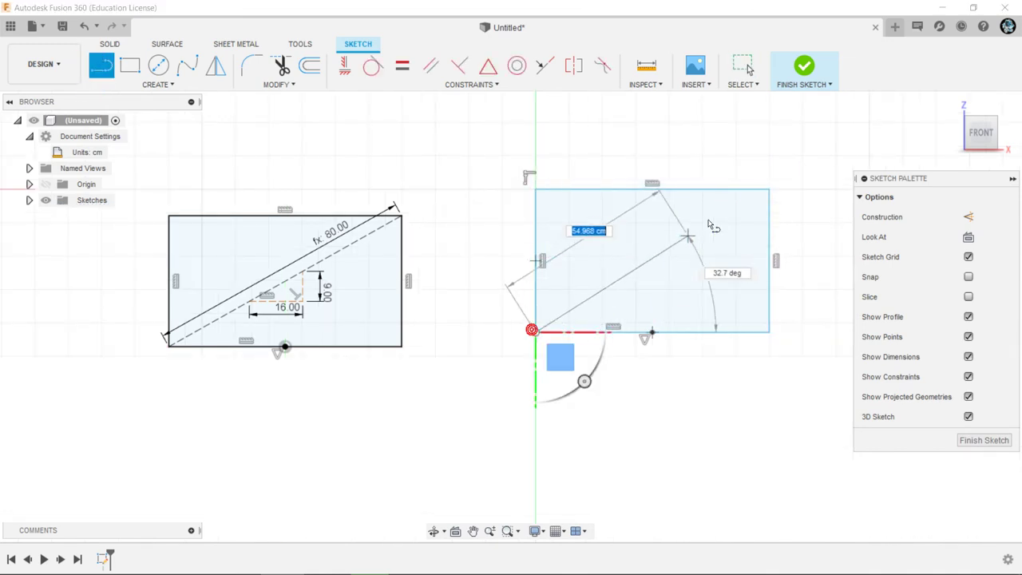
pyautogui.click(769, 192)
pyautogui.rightClick(463, 258)
pyautogui.click(508, 256)
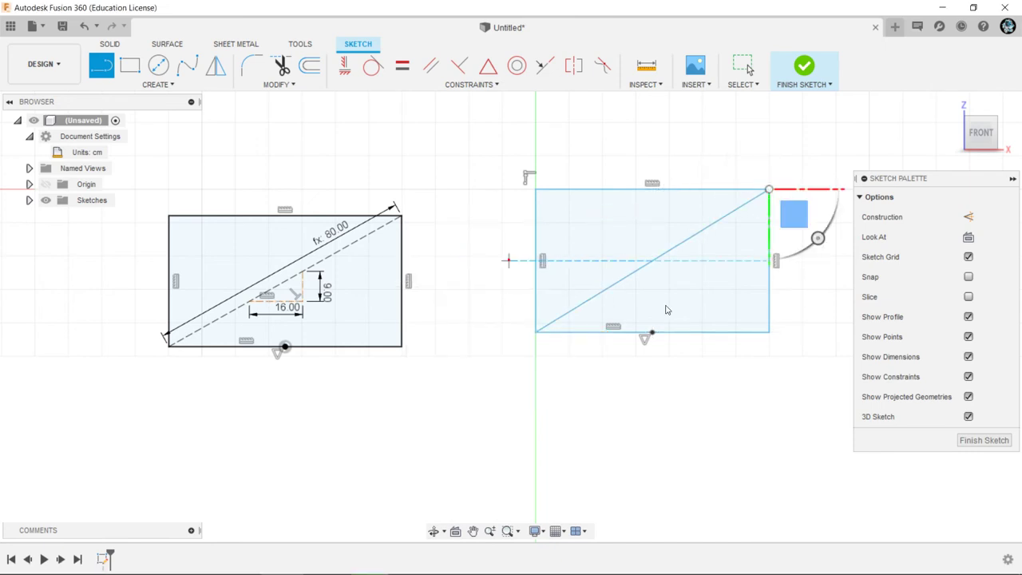
pyautogui.press('Escape')
# - Make the diagonal a construction line and pick it for a sketch dimension
pyautogui.click(724, 253)
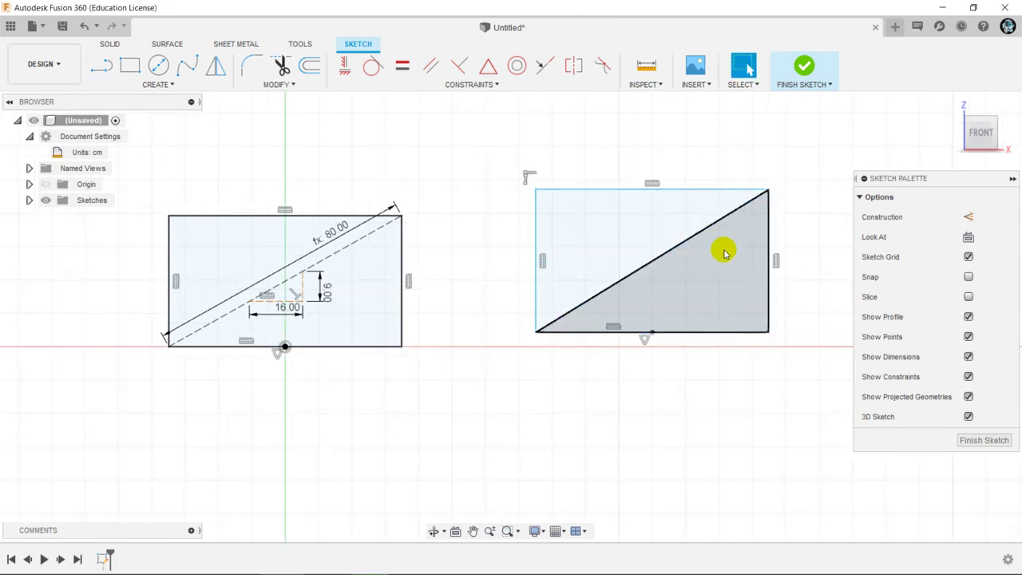
pyautogui.click(713, 226)
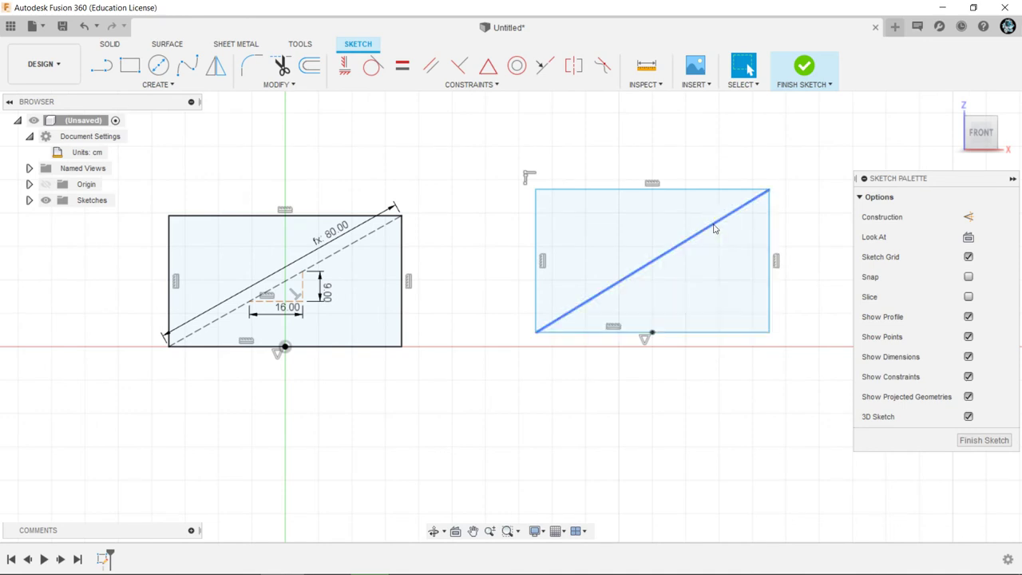
pyautogui.click(969, 219)
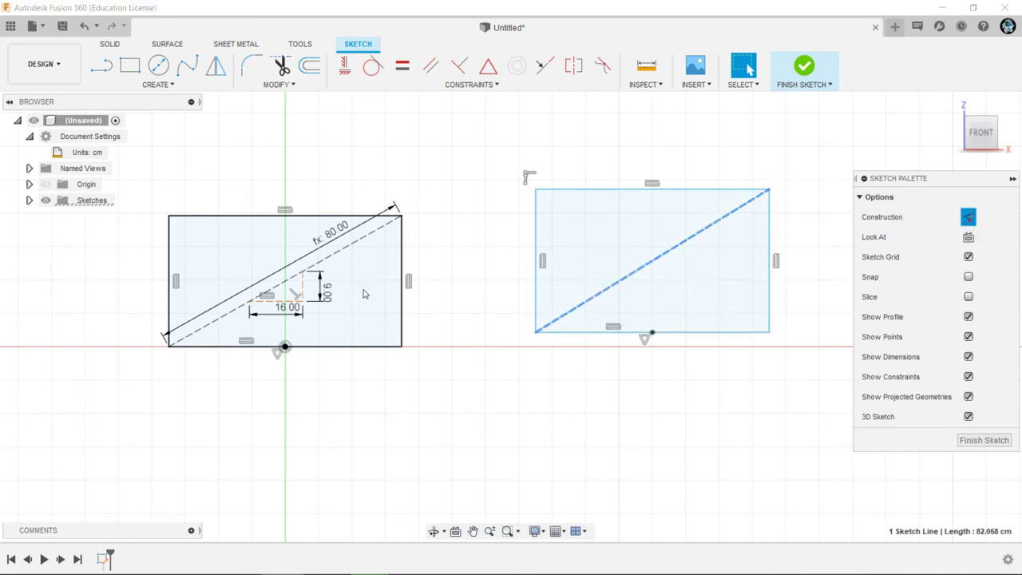
pyautogui.click(134, 89)
pyautogui.click(142, 329)
pyautogui.click(697, 225)
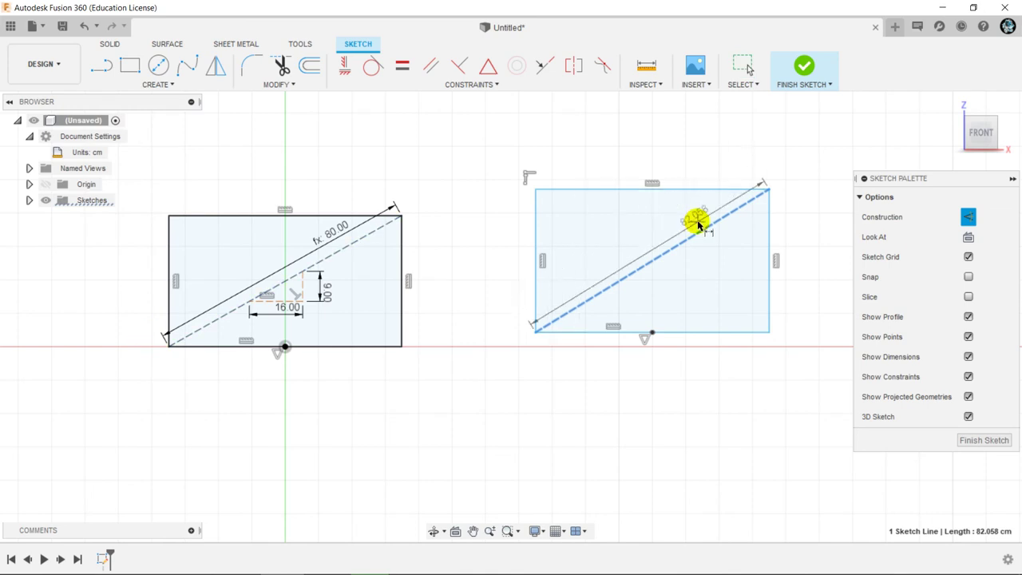
# - Dimension the right rectangle's diagonal with the Diagonala parameter, reading fx: 80.00
pyautogui.click(669, 215)
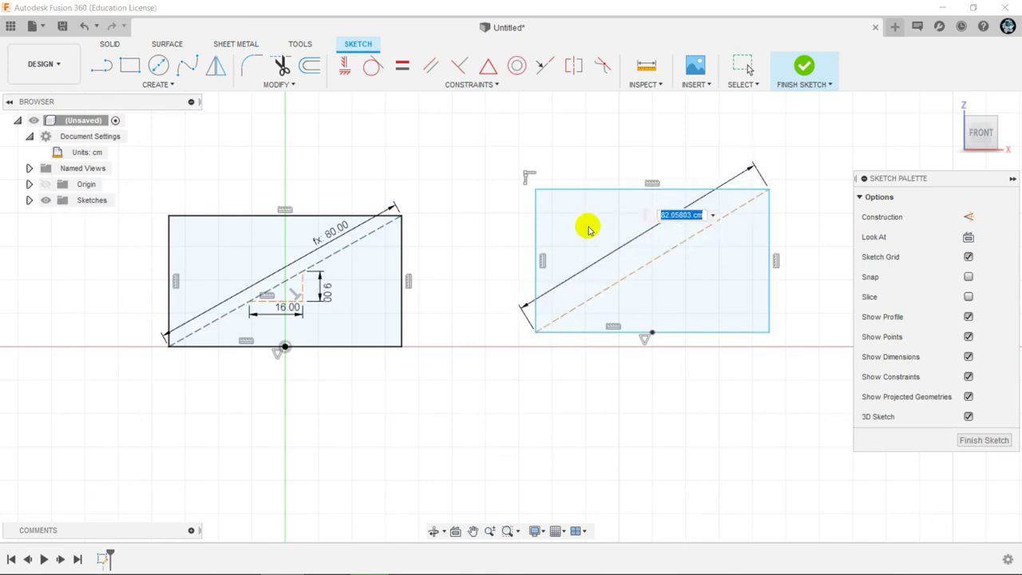
pyautogui.write('diag')
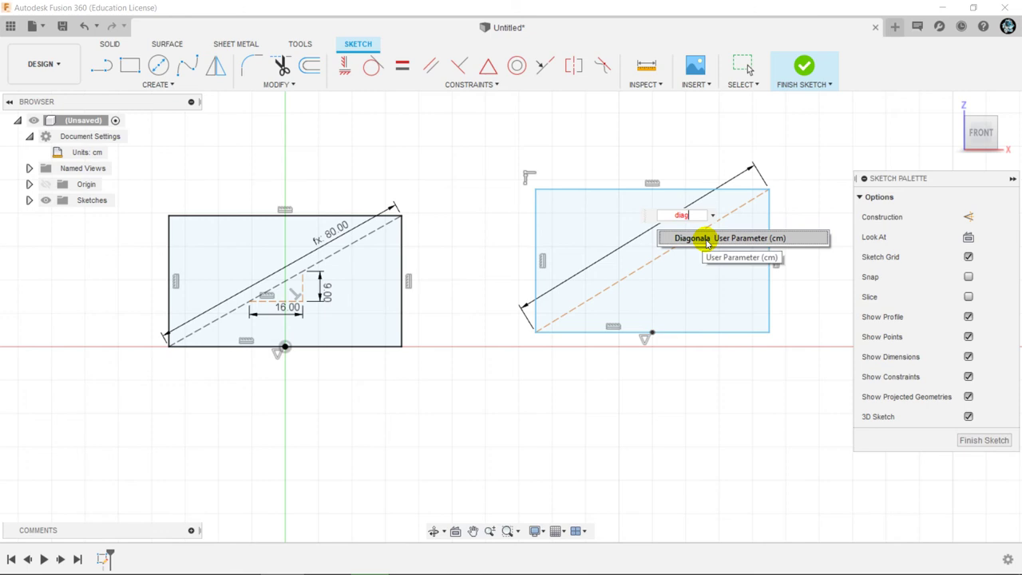
pyautogui.click(717, 237)
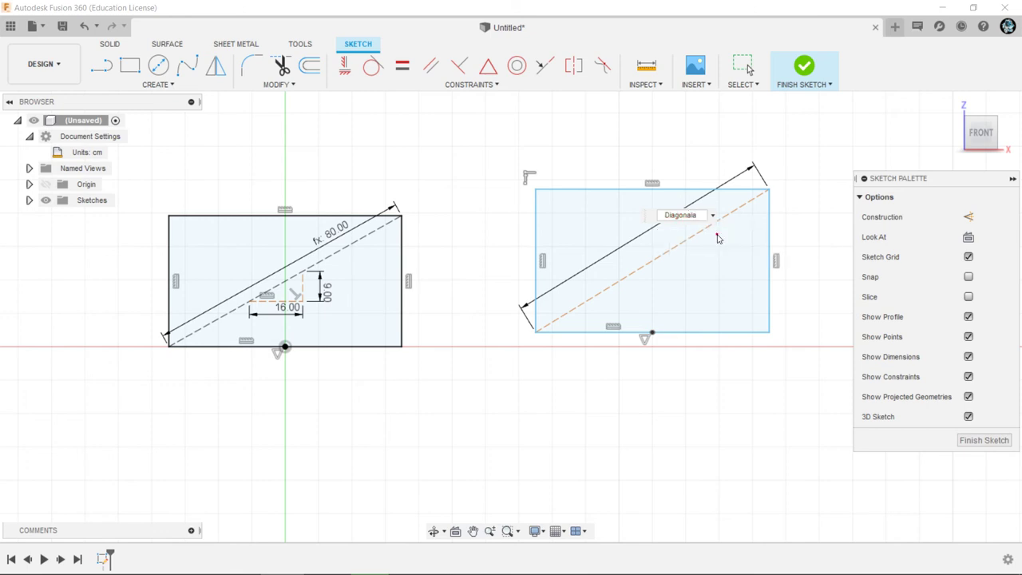
pyautogui.click(645, 398)
pyautogui.press('Return')
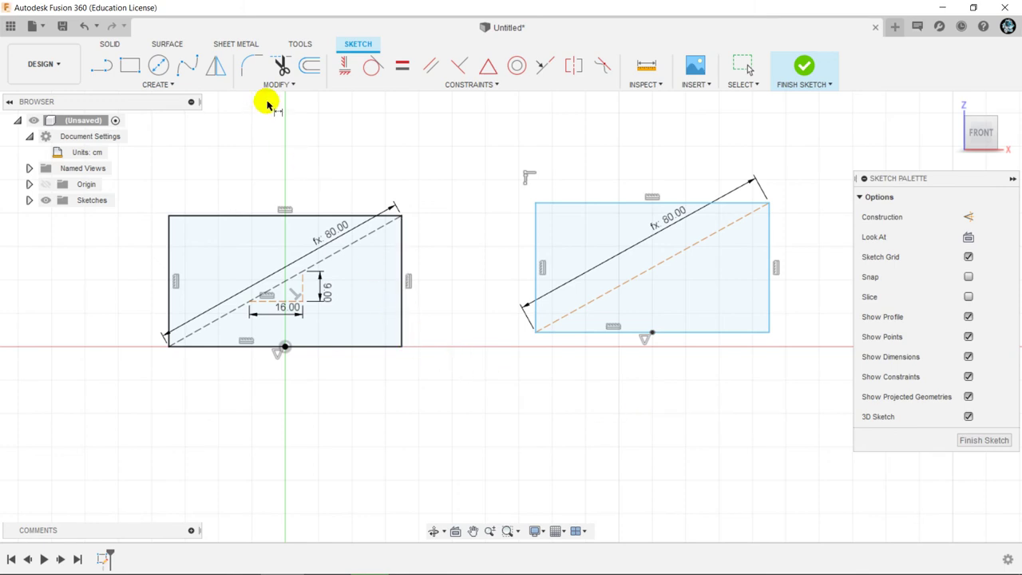
pyautogui.click(295, 86)
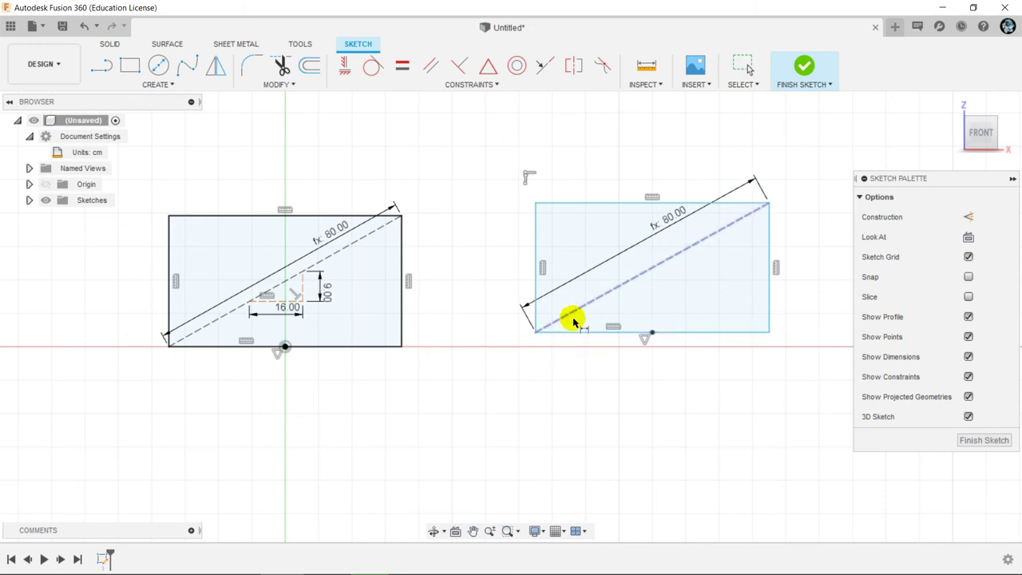
# - Add an atan(9/16) angle between the right rectangle's bottom edge and diagonal, about 29.4°
pyautogui.moveTo(771, 203)
pyautogui.mouseDown()
pyautogui.moveTo(780, 201)
pyautogui.moveTo(737, 171)
pyautogui.moveTo(753, 183)
pyautogui.moveTo(754, 172)
pyautogui.mouseUp()
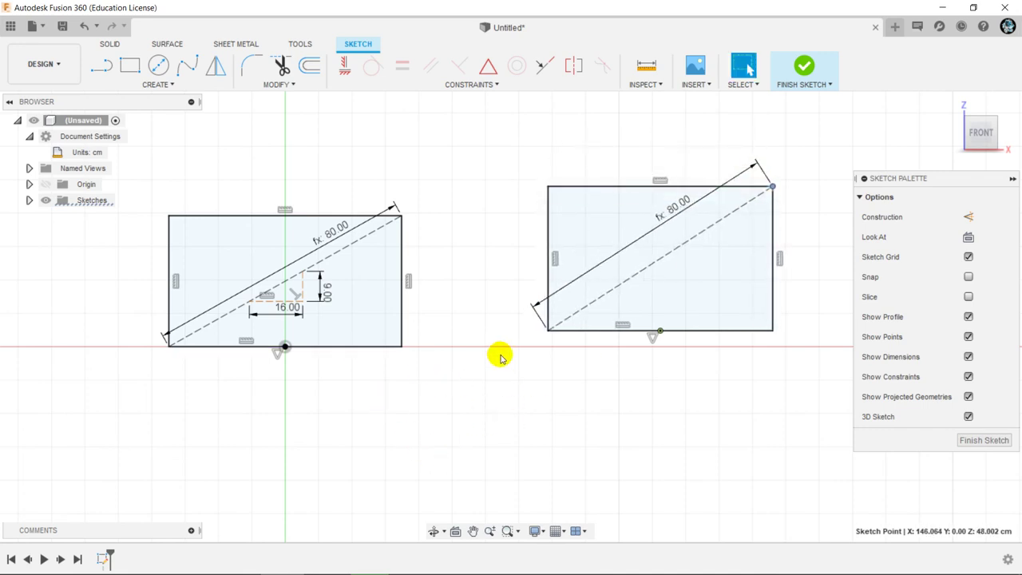
pyautogui.click(195, 86)
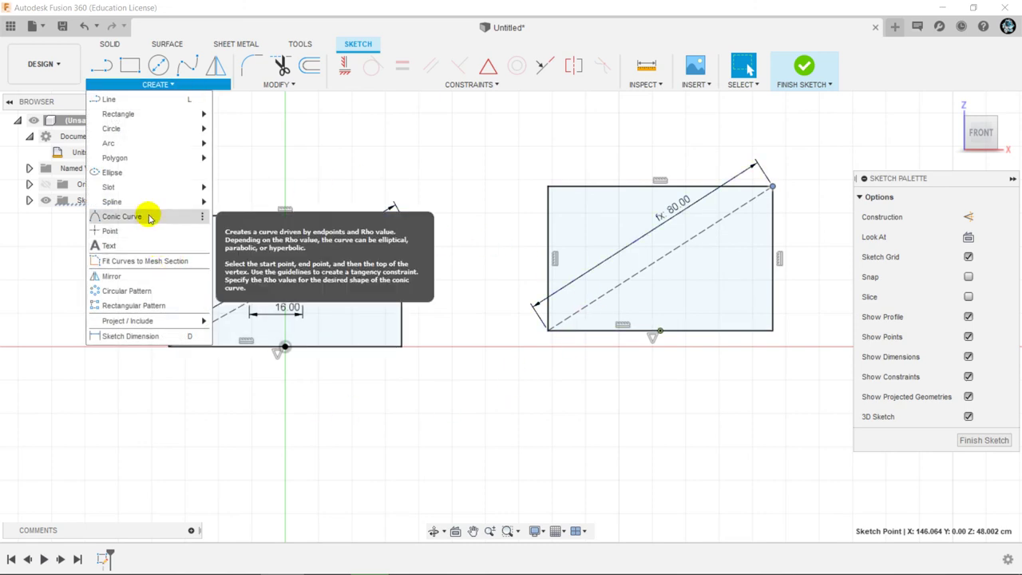
pyautogui.click(142, 341)
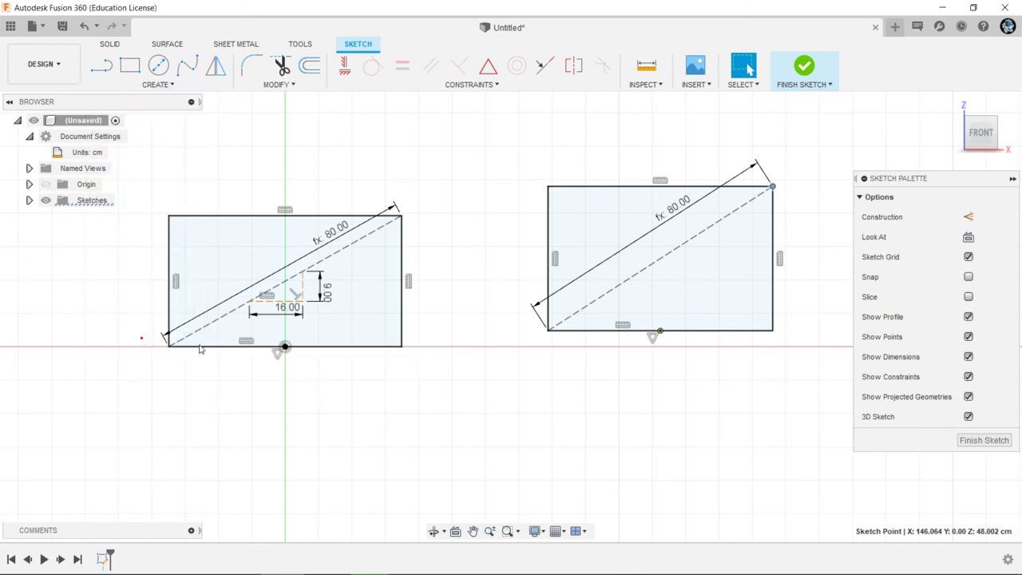
pyautogui.click(593, 330)
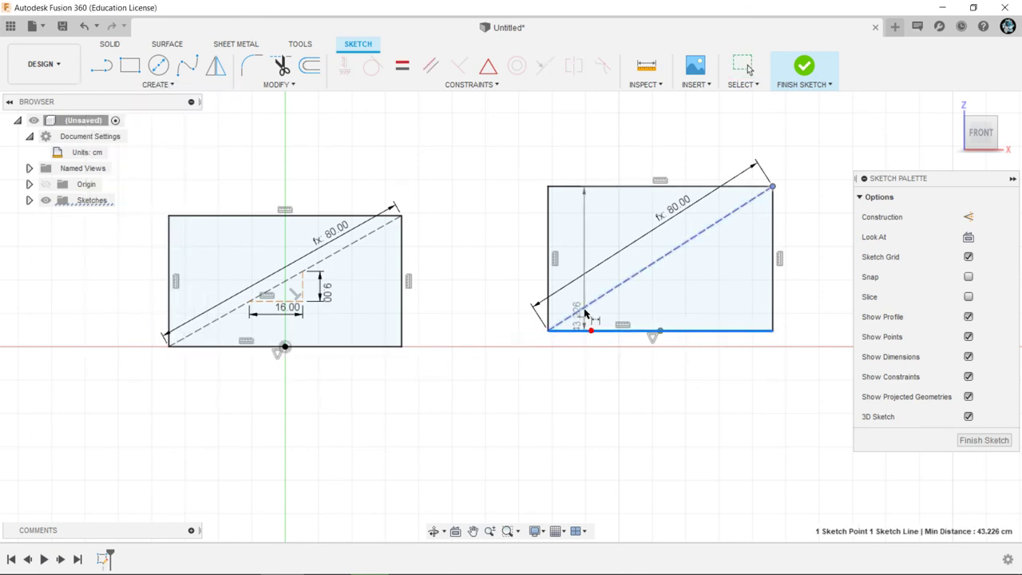
pyautogui.click(594, 301)
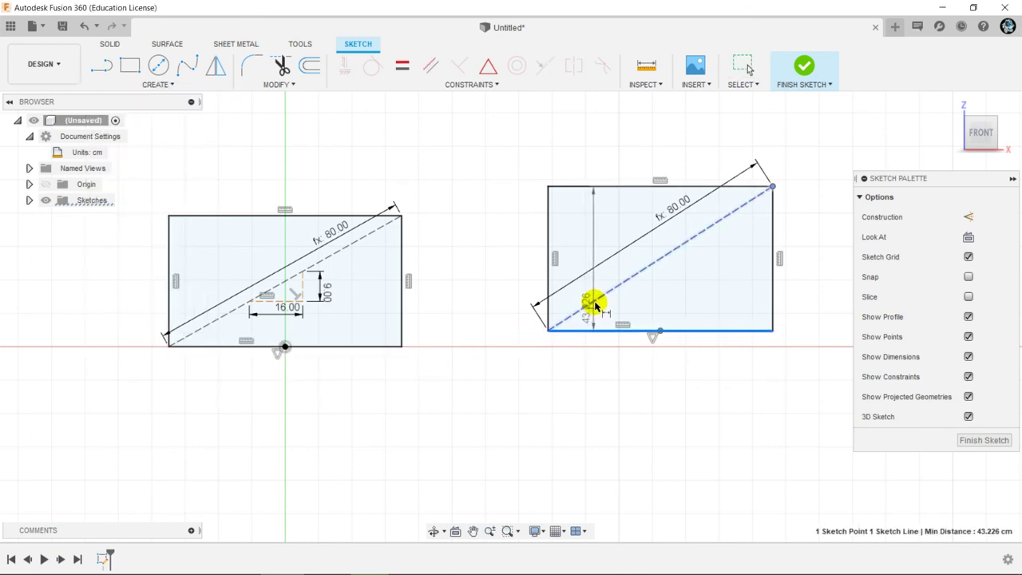
pyautogui.click(639, 309)
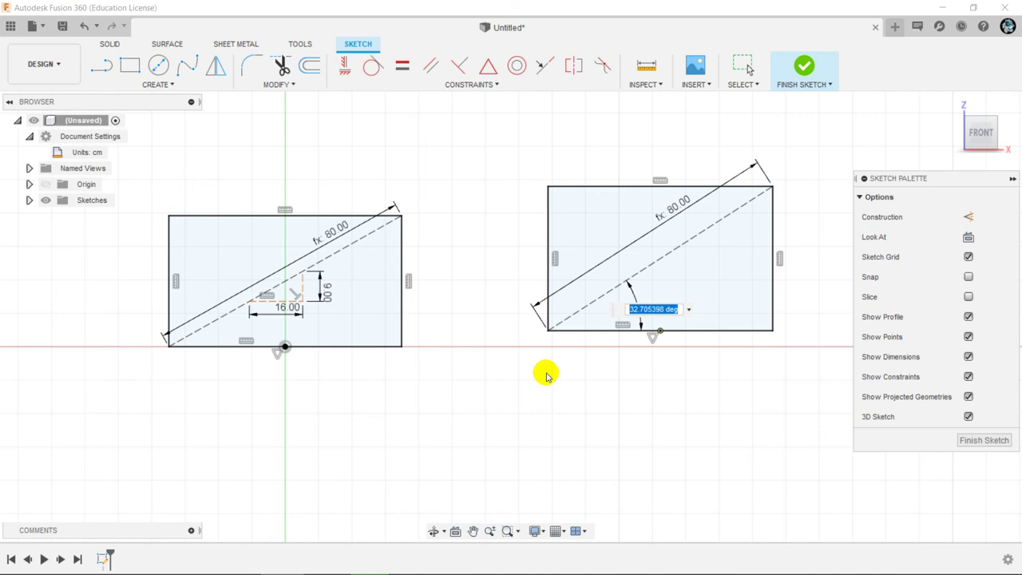
pyautogui.write('atan(9/16')
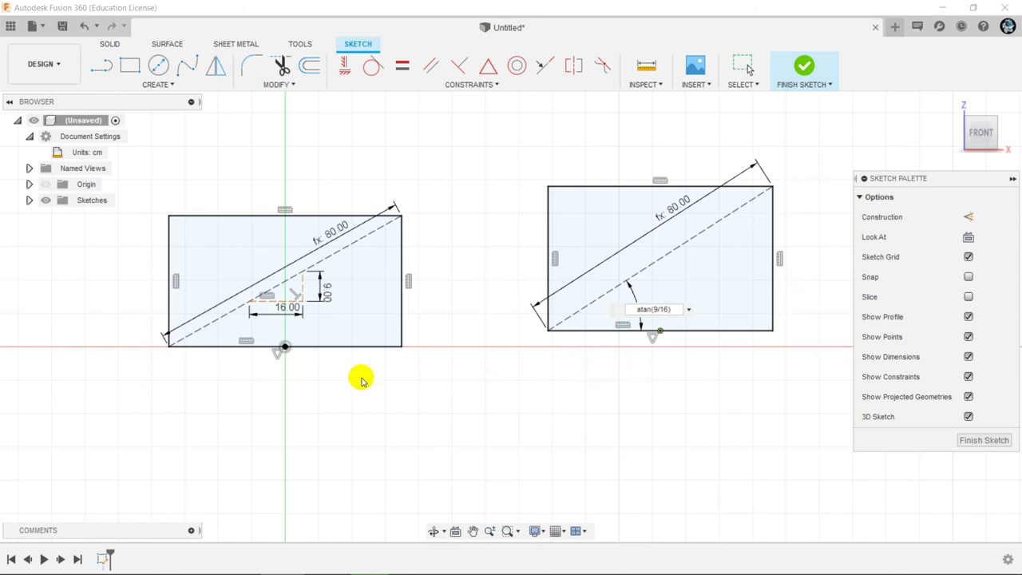
pyautogui.press('Return')
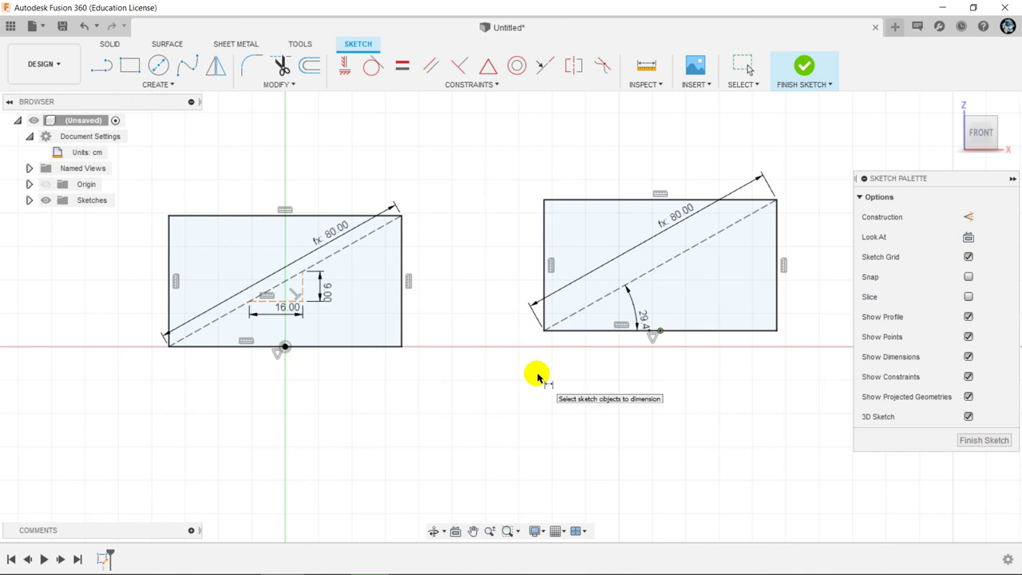
pyautogui.rightClick(536, 364)
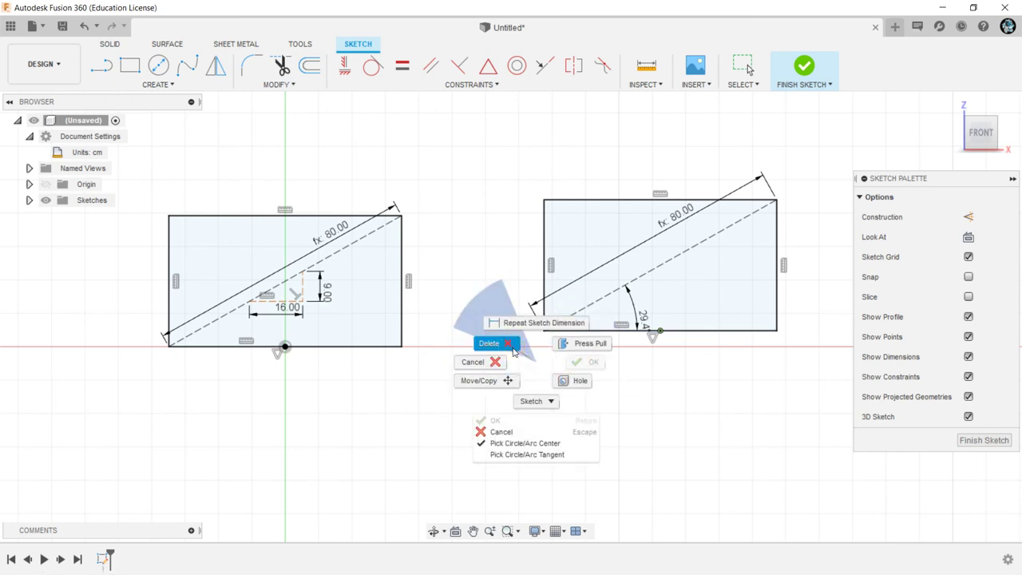
pyautogui.click(489, 343)
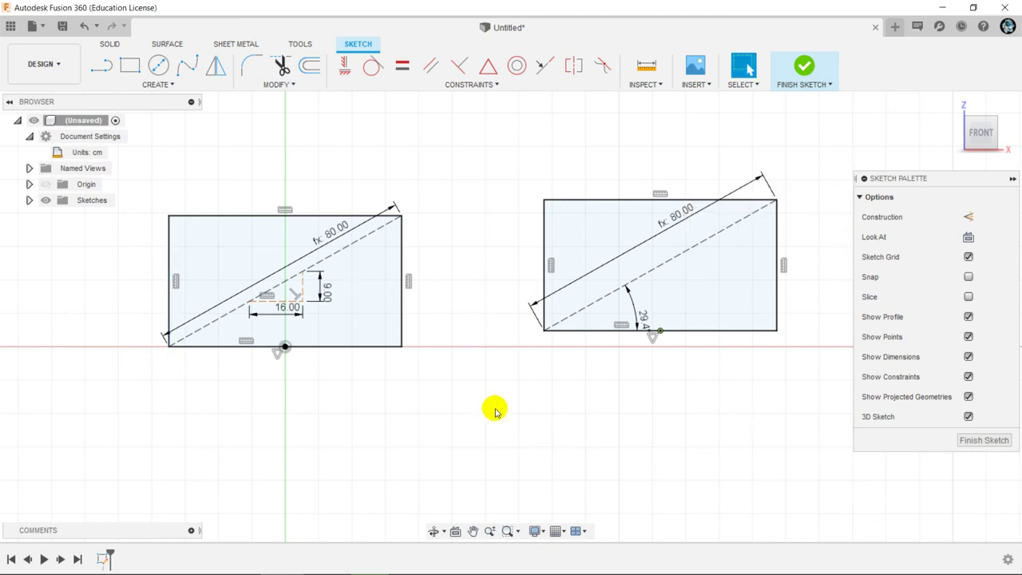
pyautogui.scroll(-3, 414, 328)
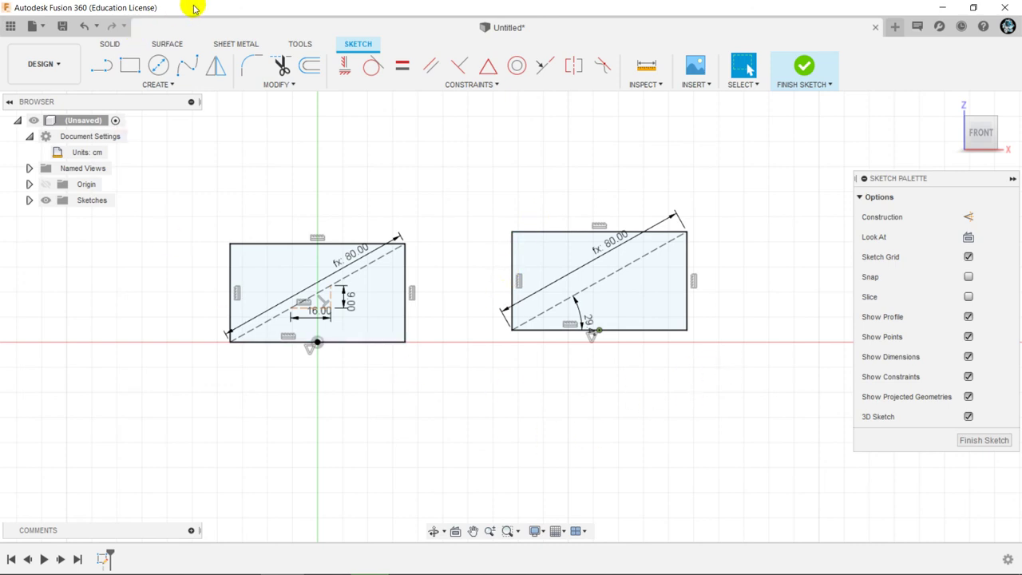
# - Change the Diagonala expression to 120 cm in Change Parameters, so both diagonals read 120.00
pyautogui.click(279, 84)
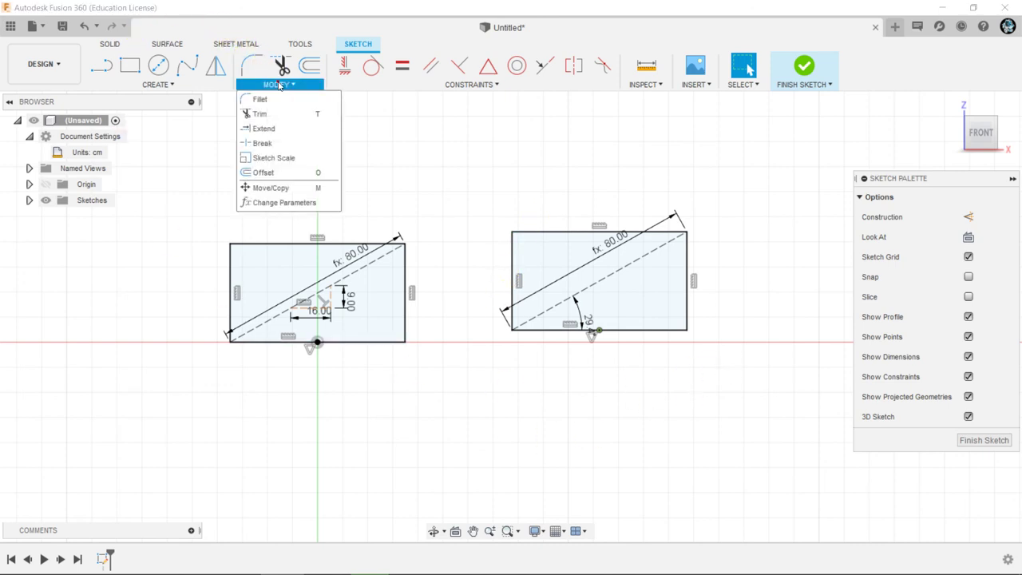
pyautogui.click(279, 202)
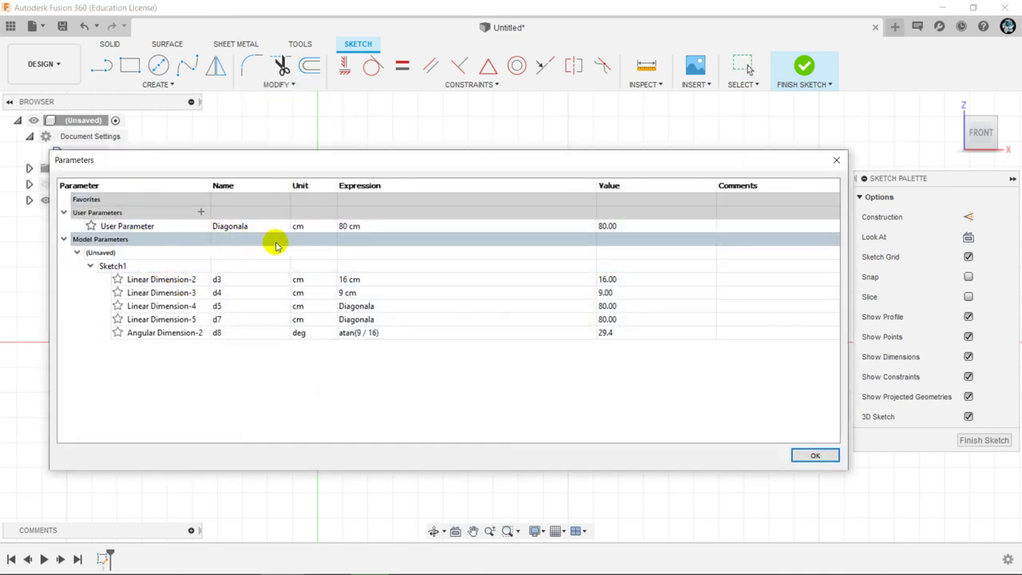
pyautogui.click(359, 226)
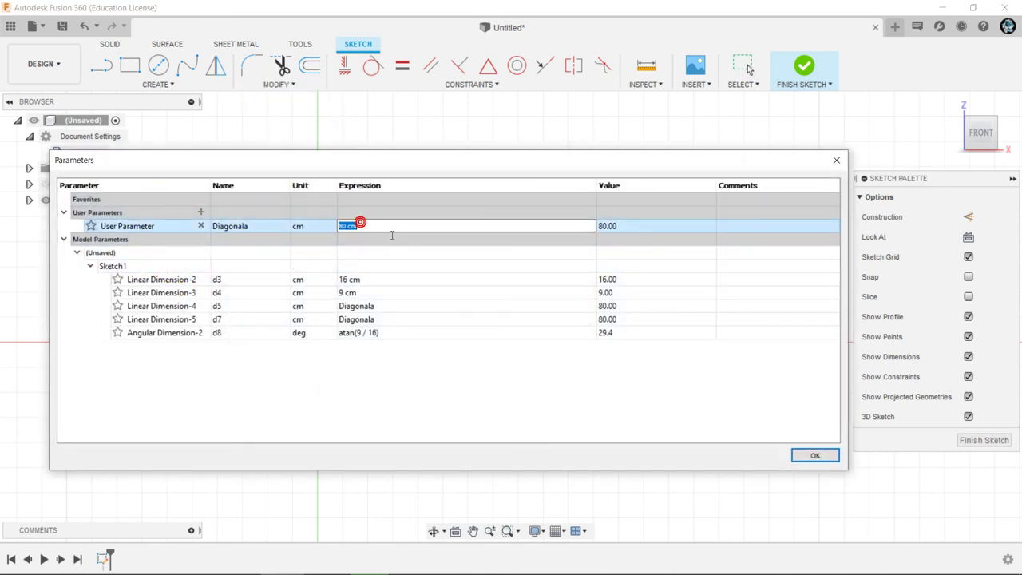
pyautogui.write('120 cm')
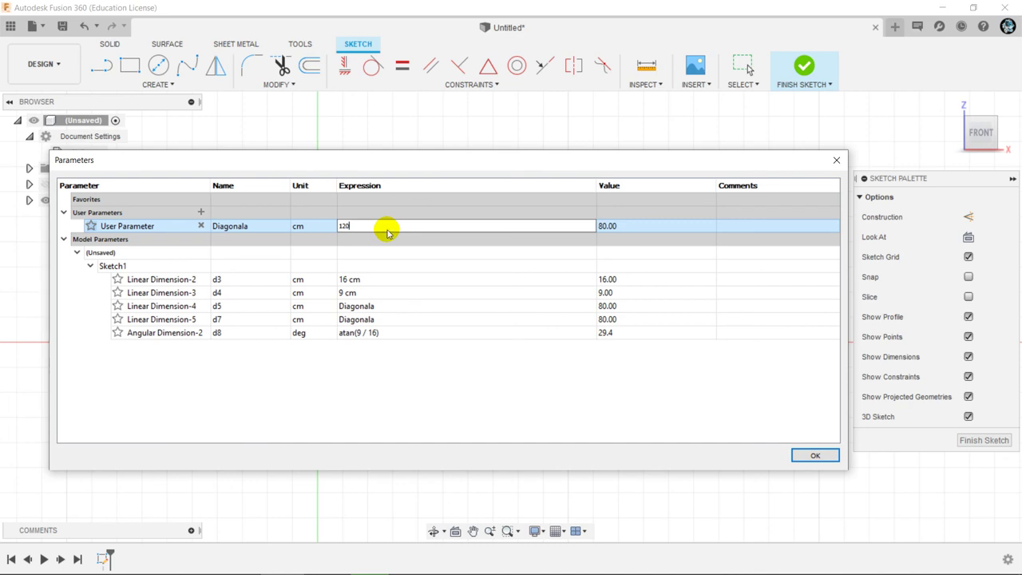
pyautogui.press('Return')
pyautogui.click(822, 454)
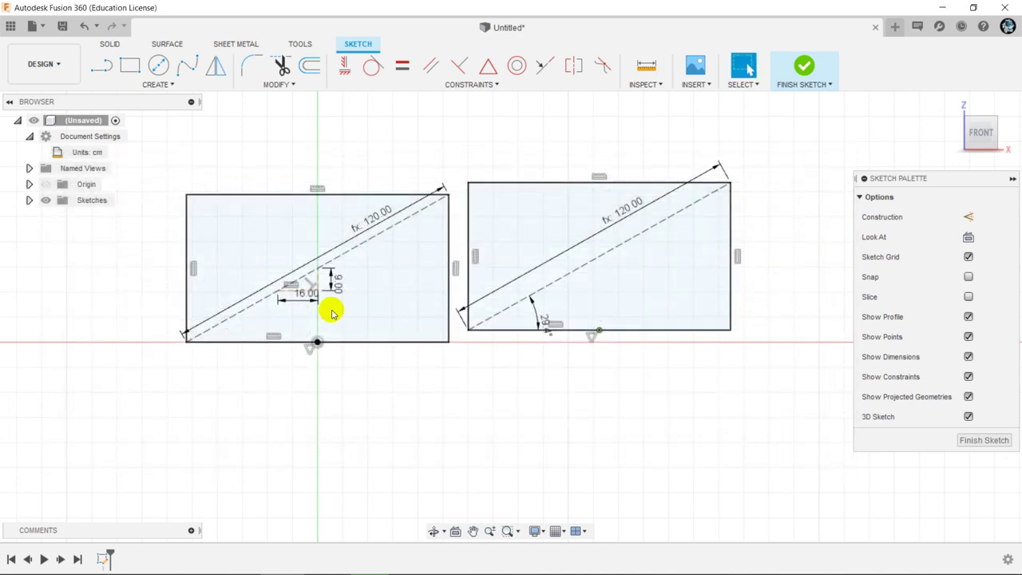
pyautogui.click(513, 275)
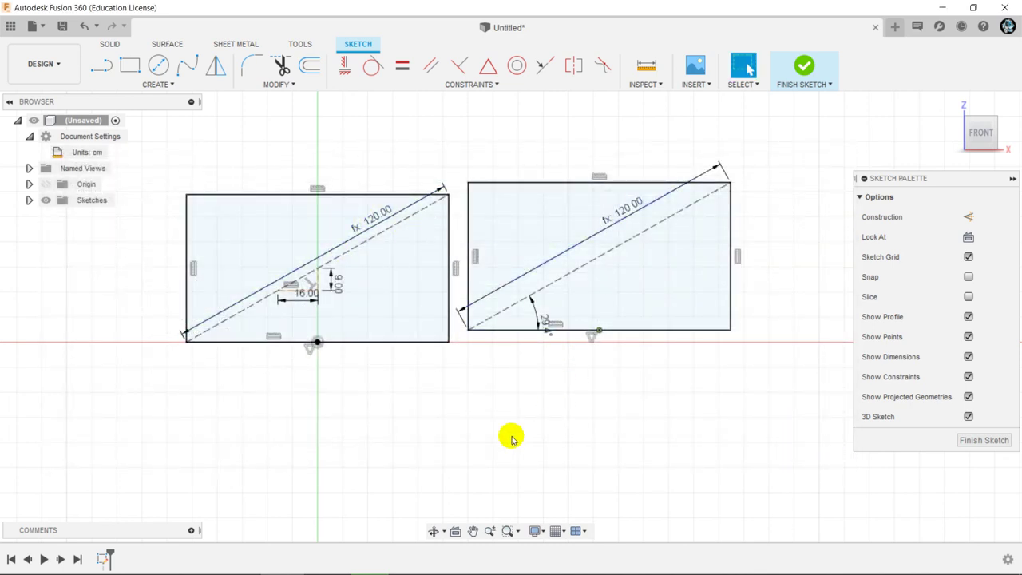